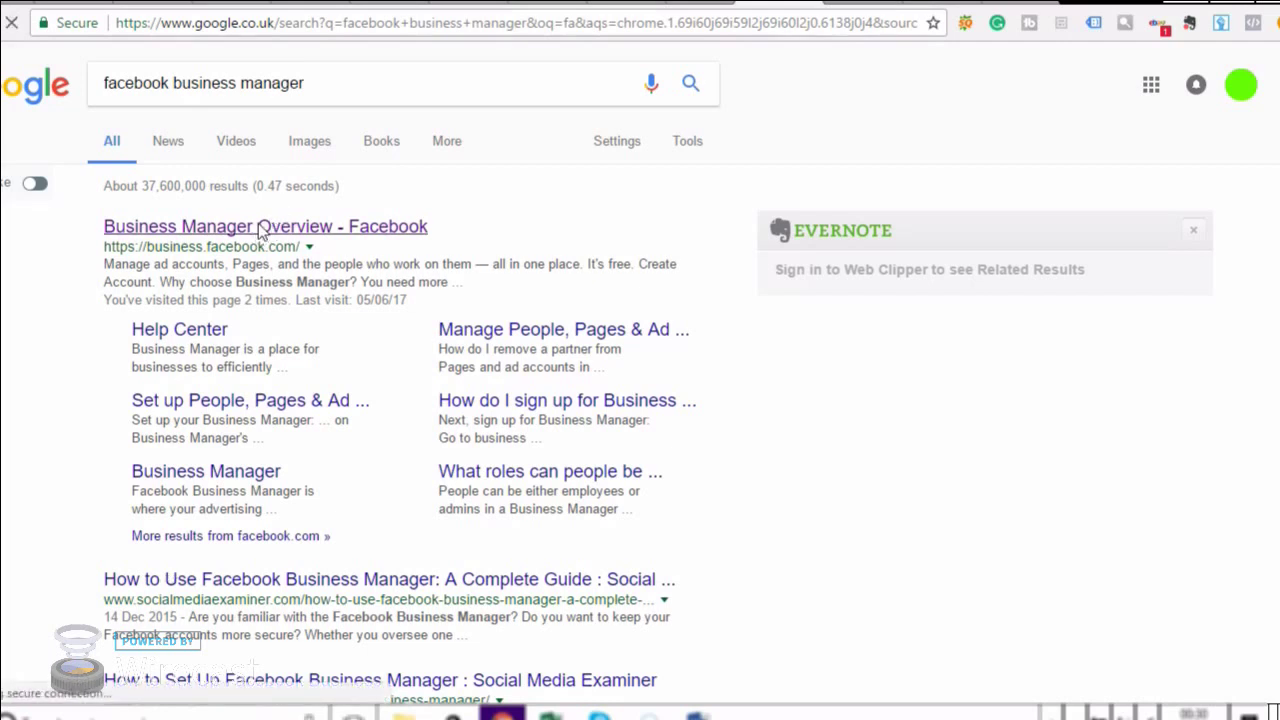
- Go from the Business Manager overview to the account's Adverts Manager campaigns list
click(260, 228)
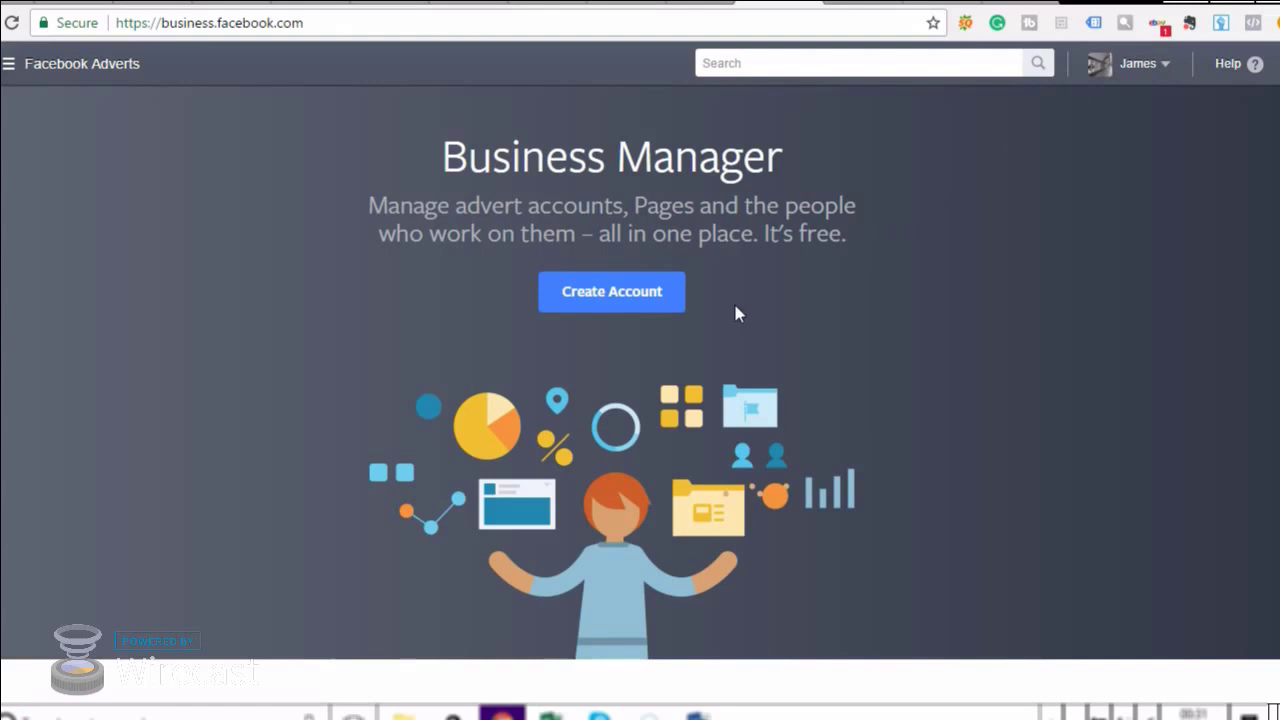
click(8, 63)
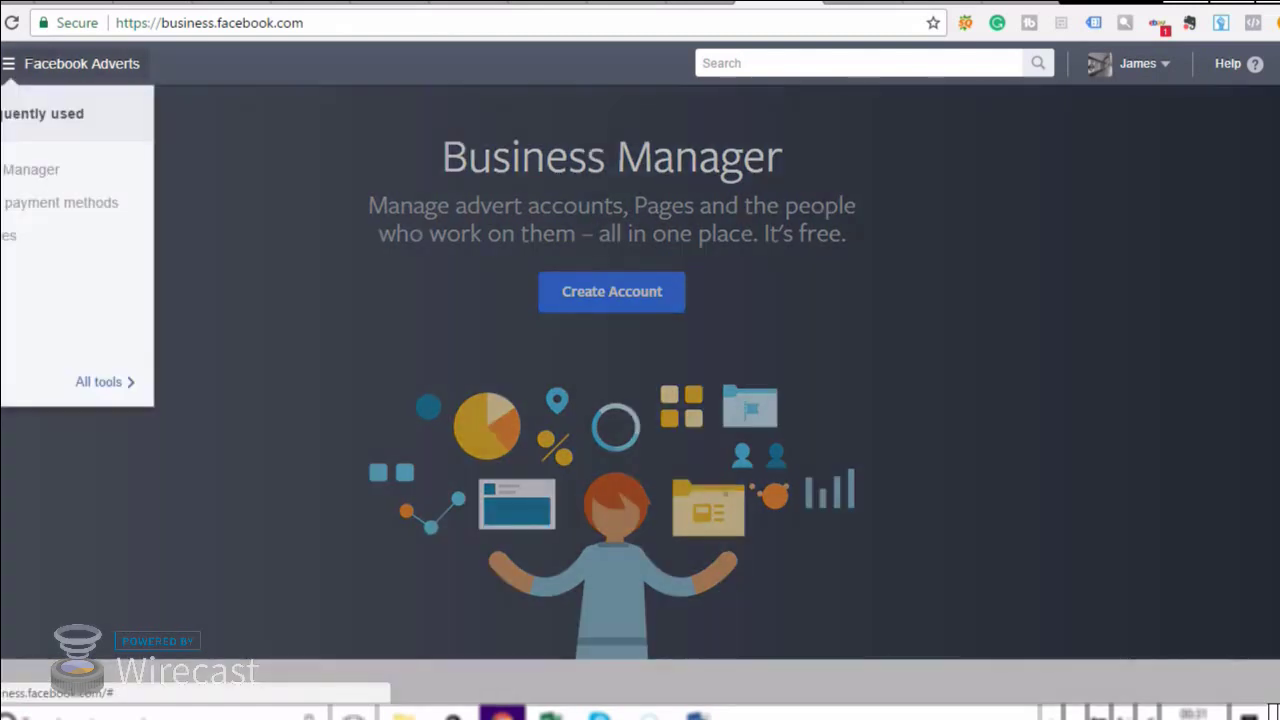
click(53, 185)
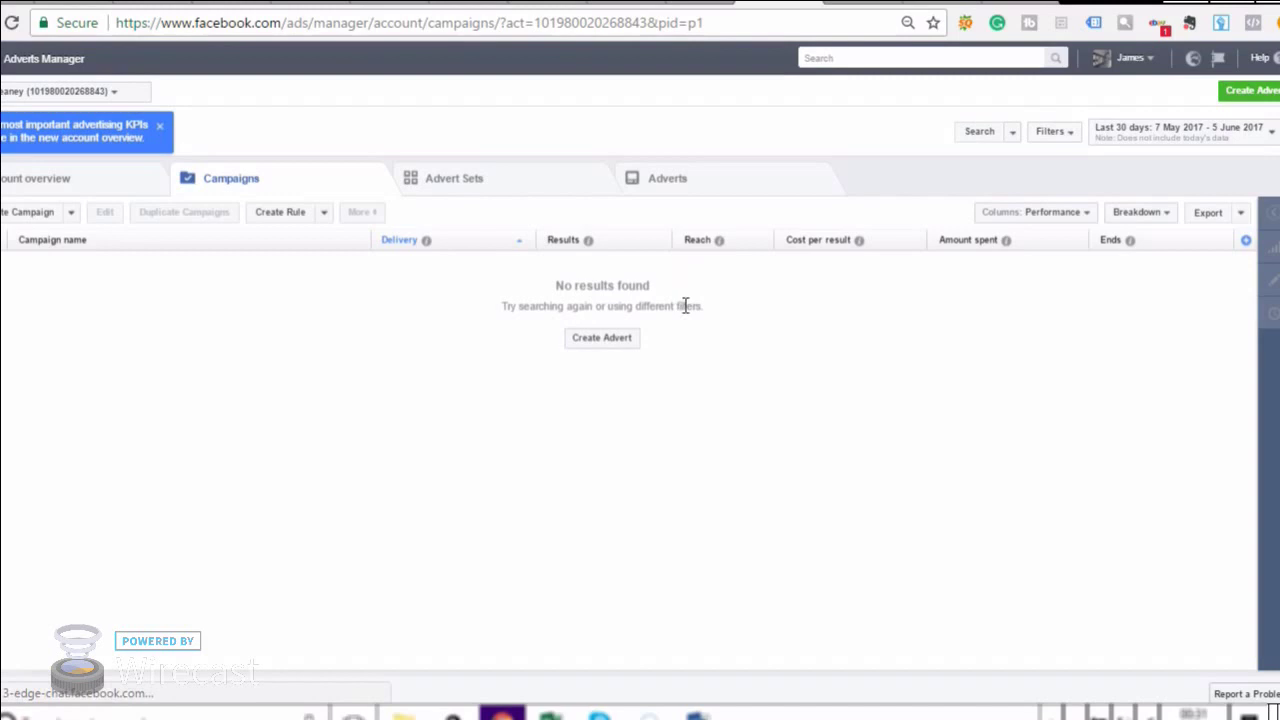
- Create a new Traffic-objective campaign named 'Yoga Panda Traffic'
click(1242, 100)
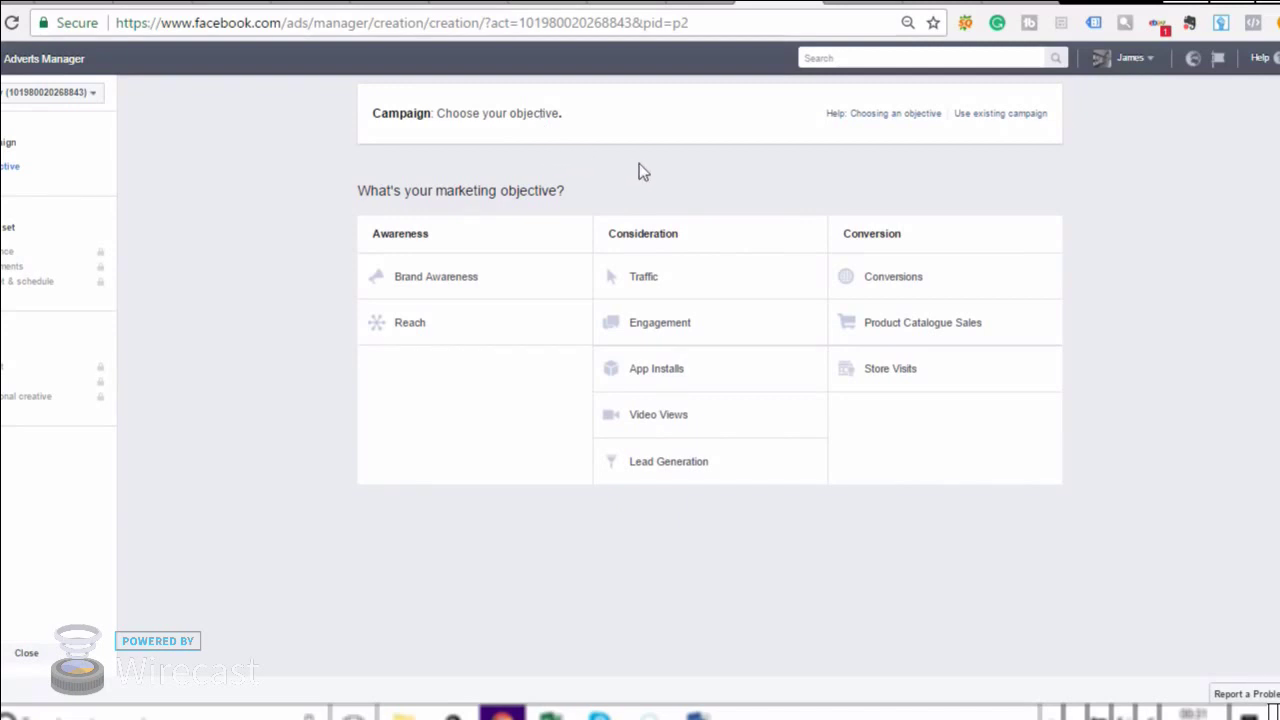
mouse_move(660, 277)
click(663, 290)
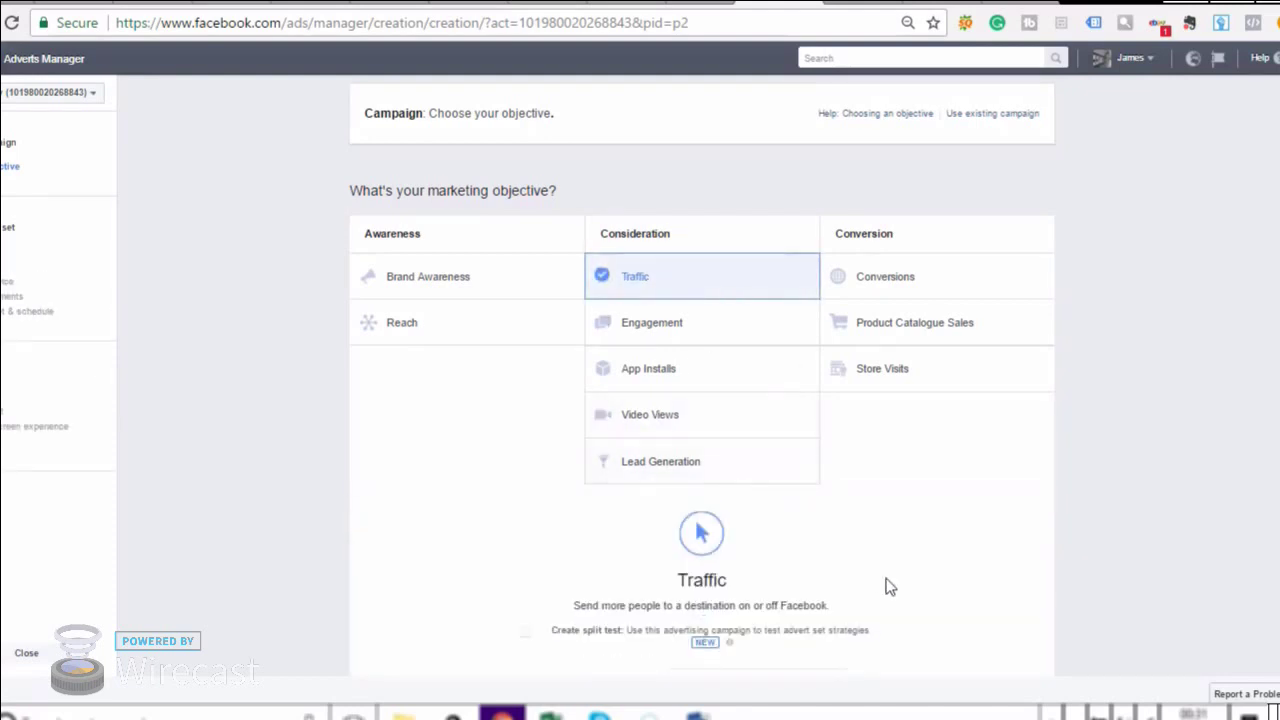
click(682, 519)
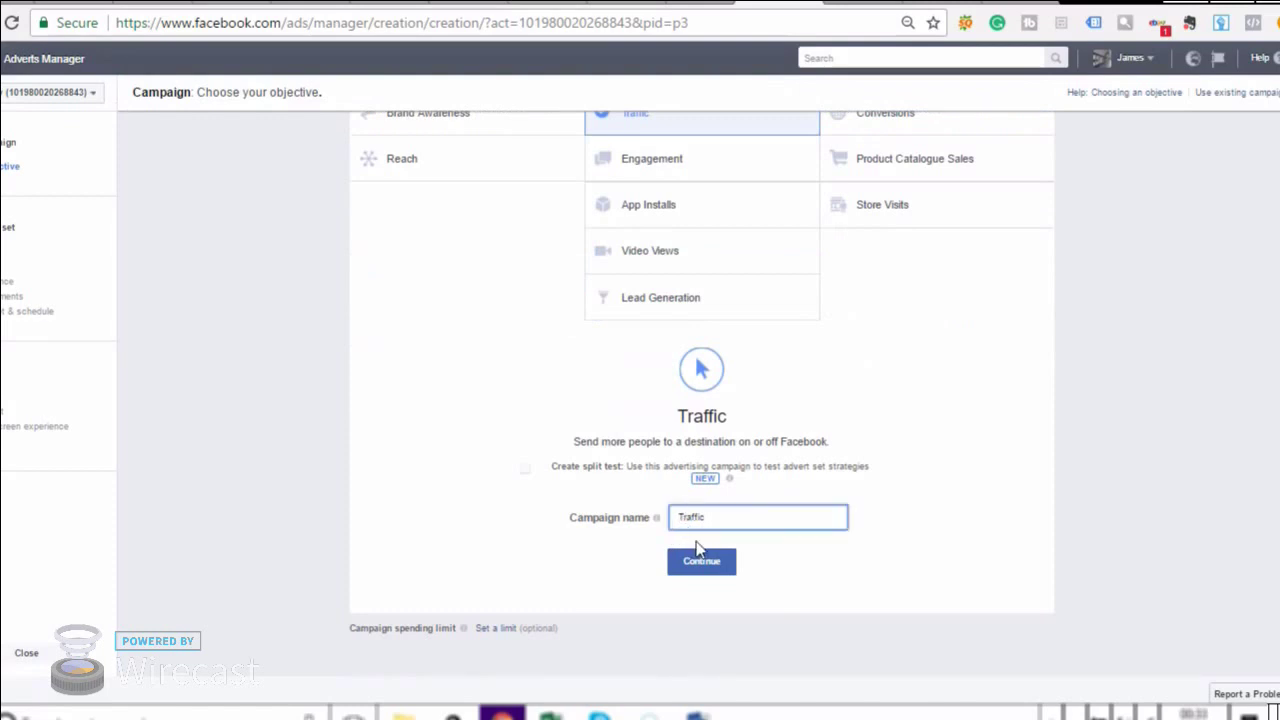
text(Yo)
text(ga )
text(Pan)
text(da)
- Replace United Kingdom with United States as the ad set's target location
click(705, 568)
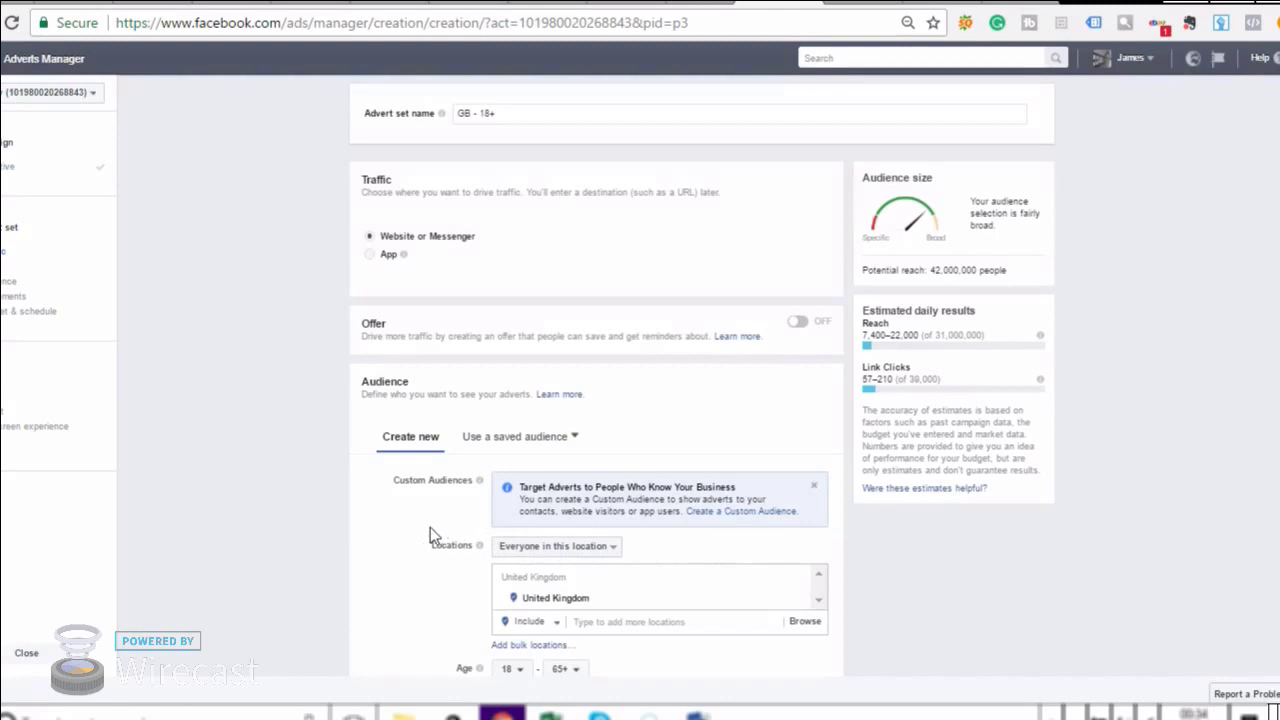
mouse_move(640, 598)
click(796, 601)
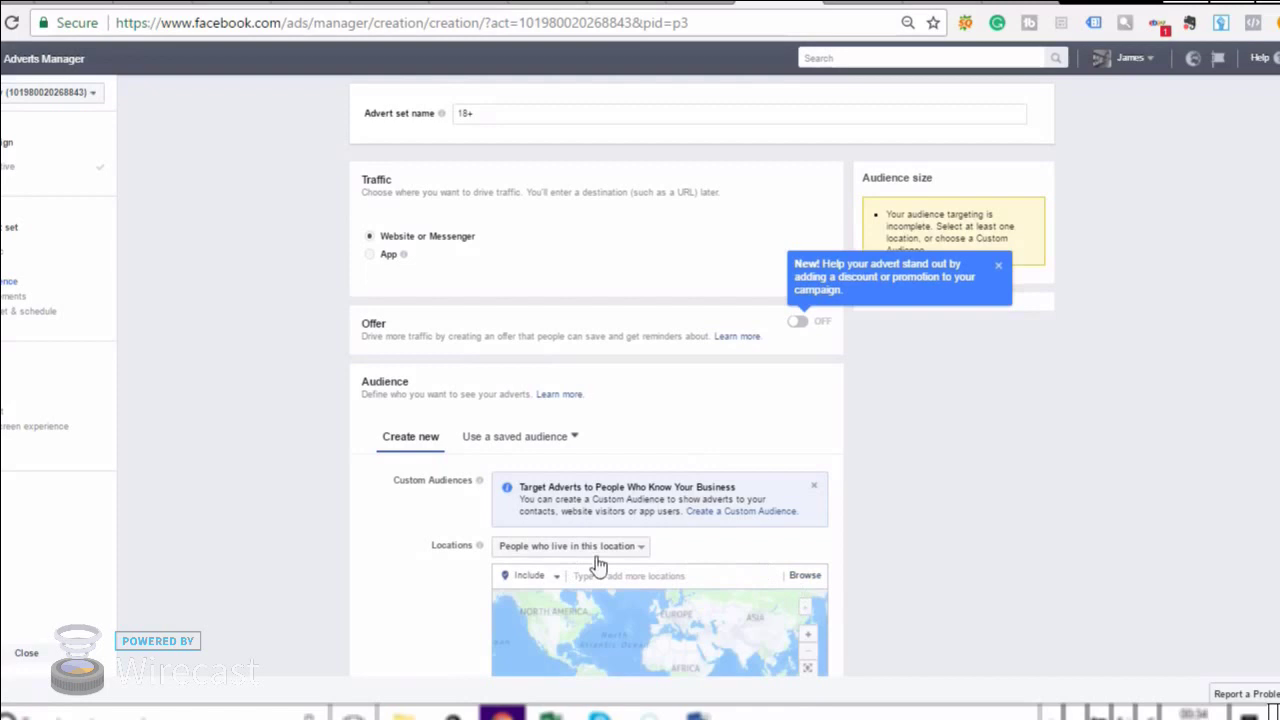
click(635, 577)
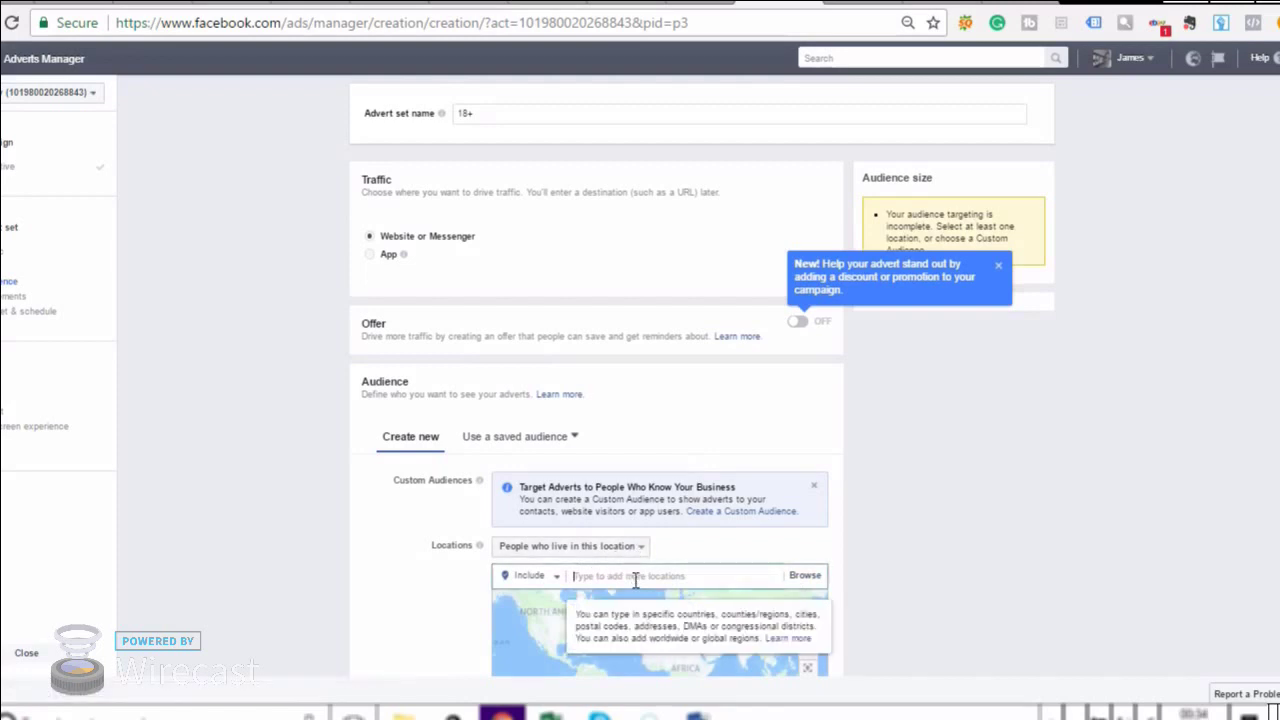
text(unite)
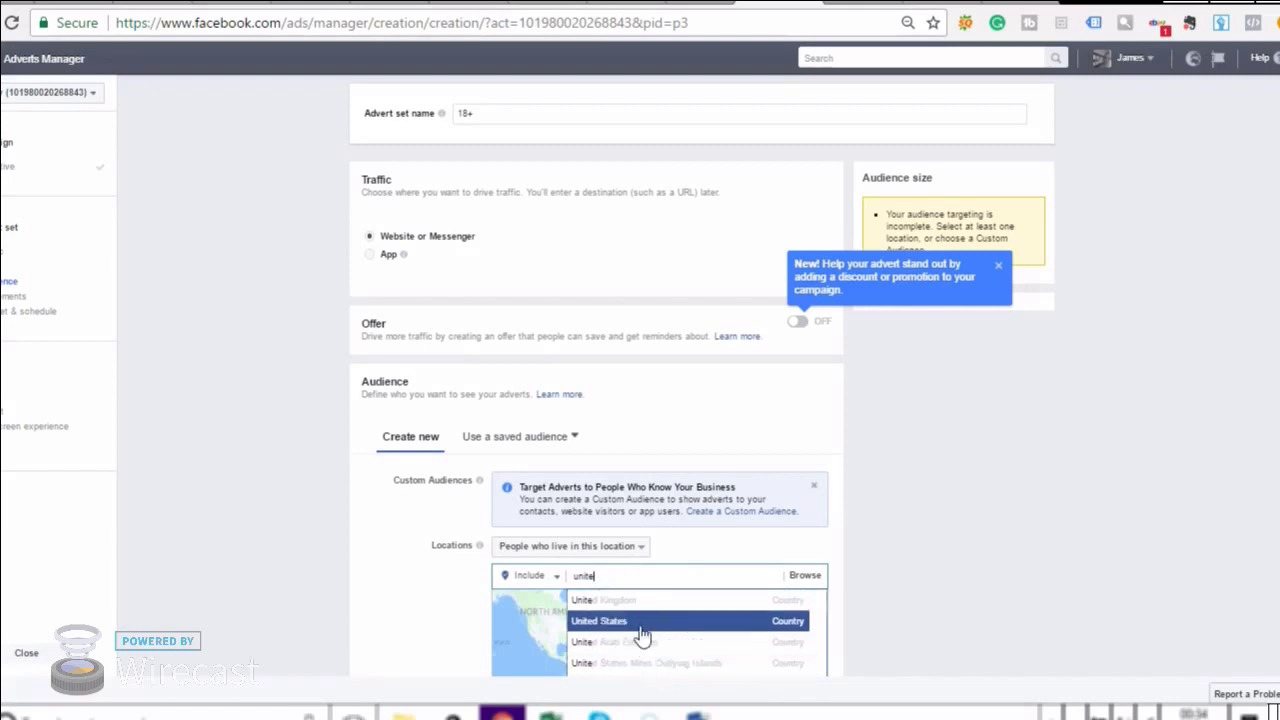
click(640, 621)
scroll(415, 608, down, 2)
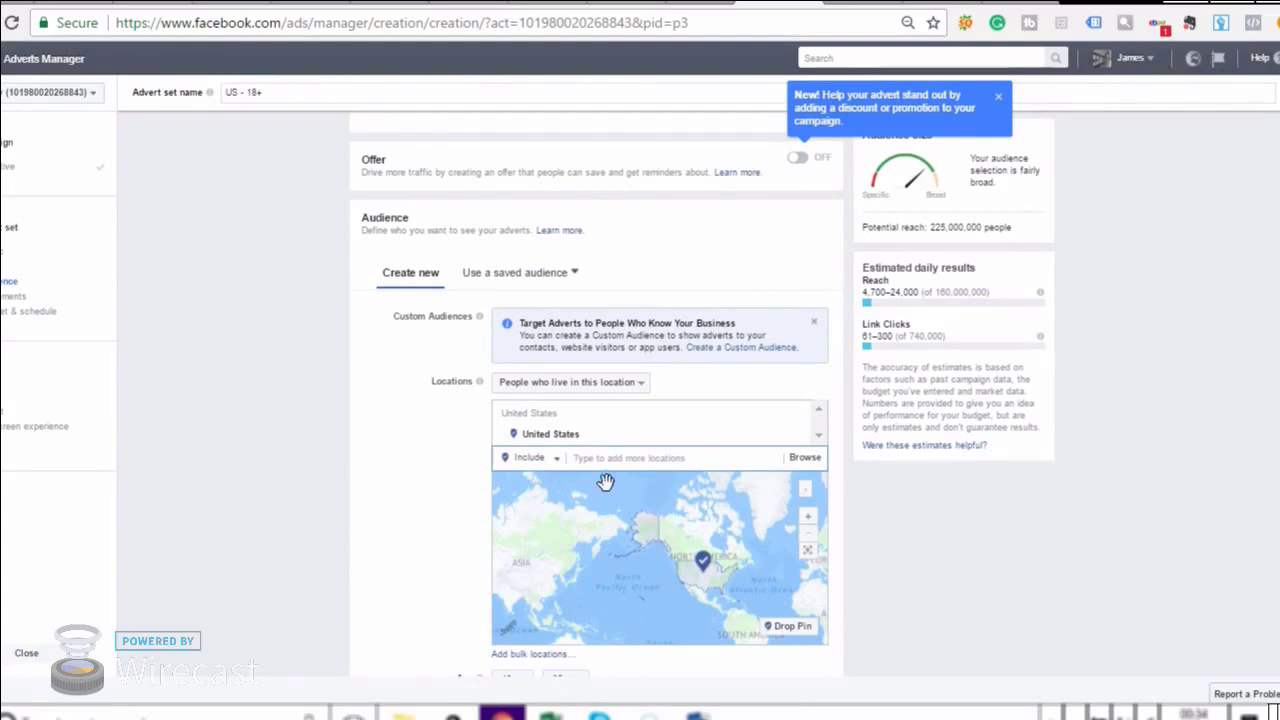
scroll(436, 576, down, 2)
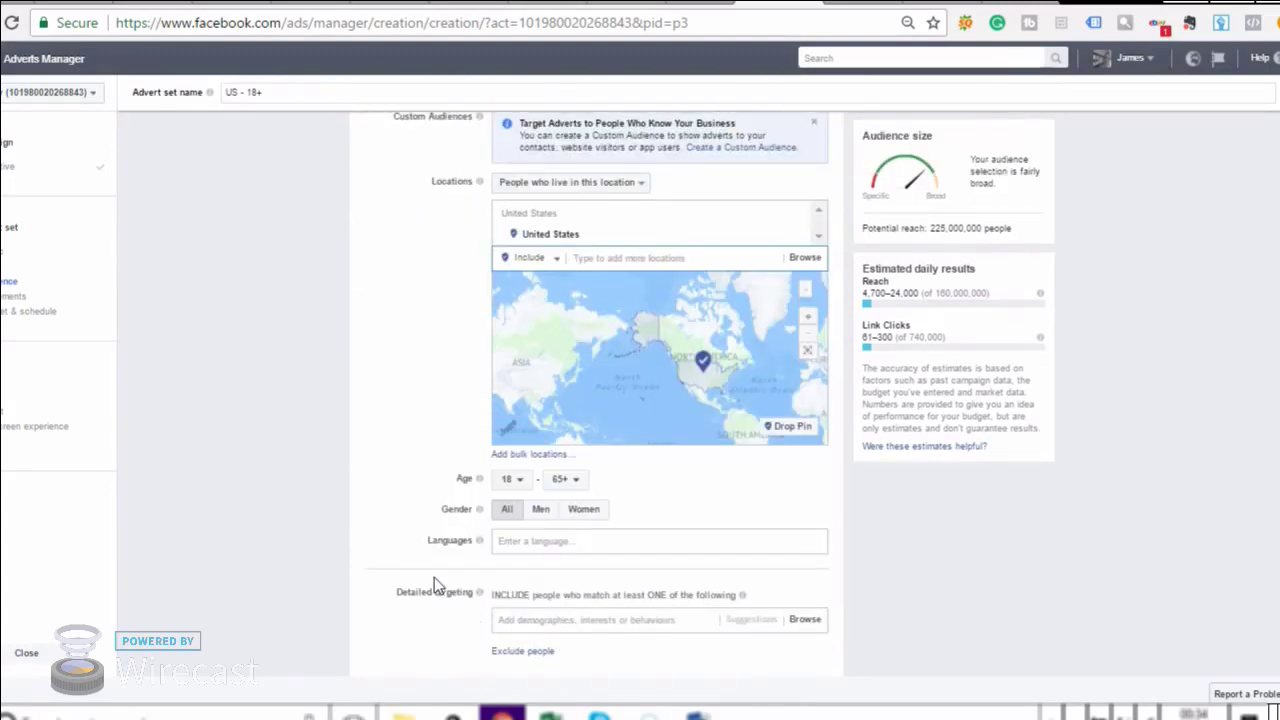
- Set the audience age range to 25–55 and gender to women
click(519, 484)
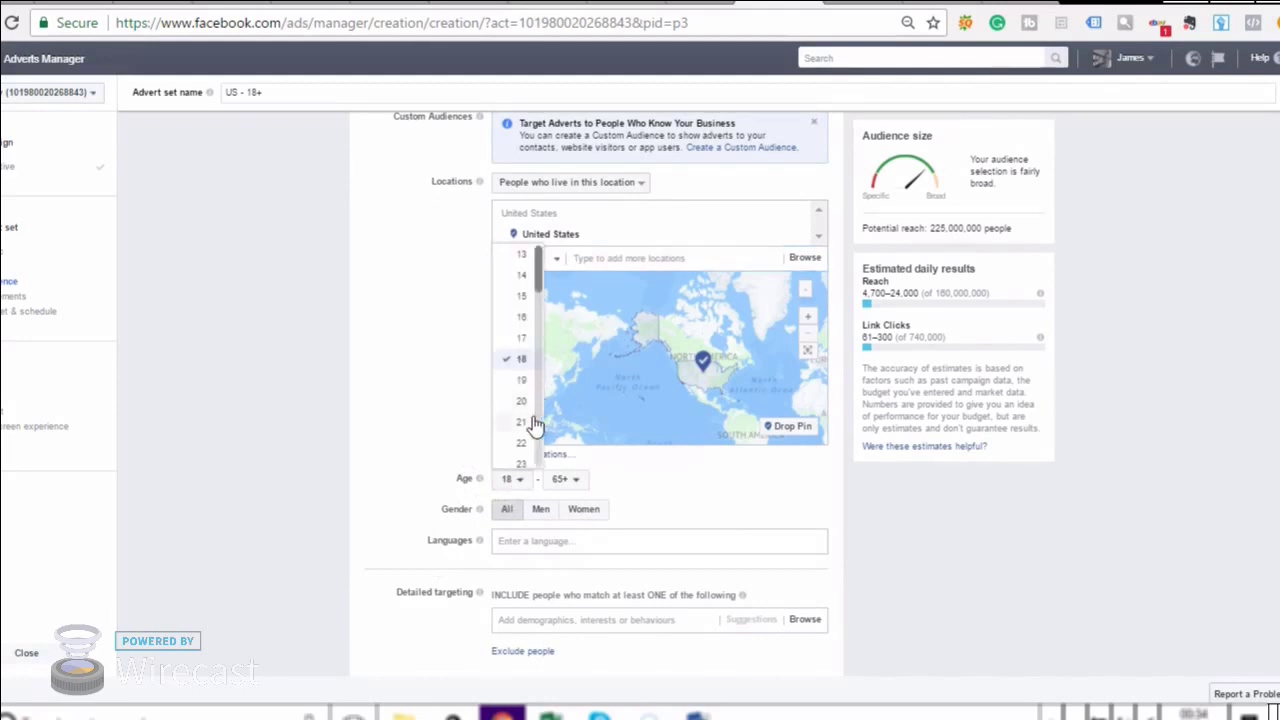
scroll(540, 297, down, 1)
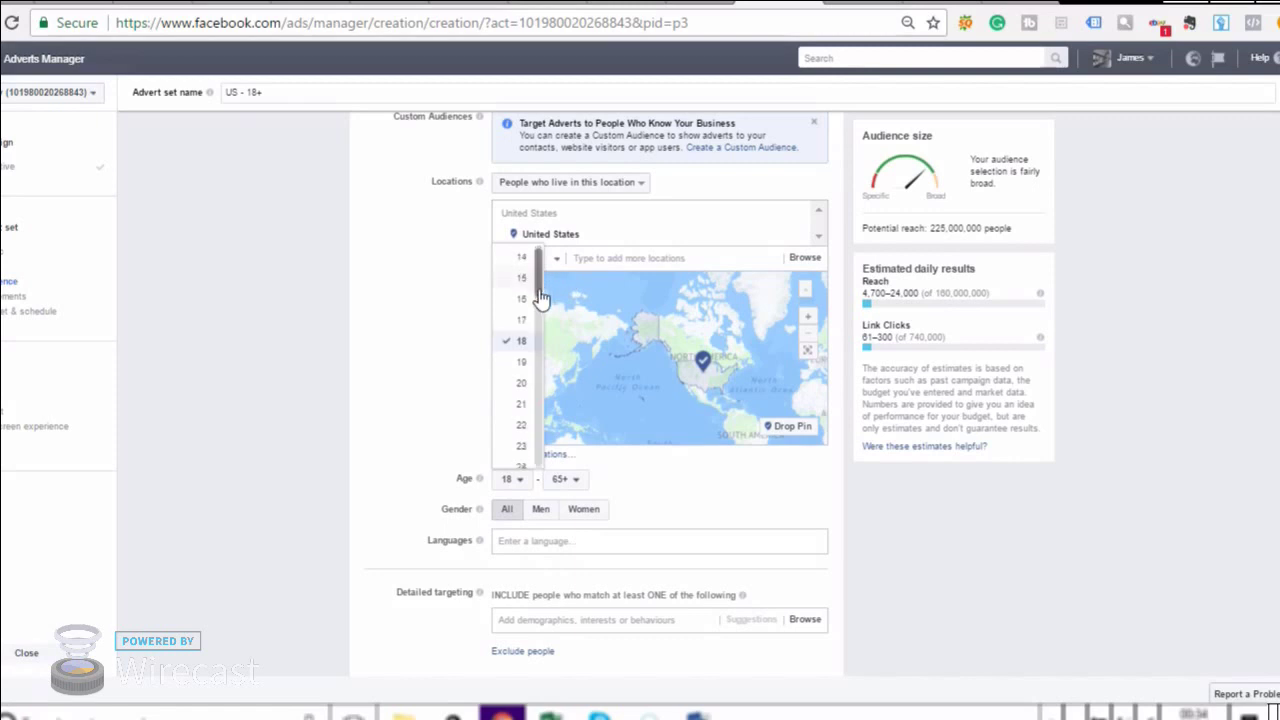
scroll(540, 297, down, 2)
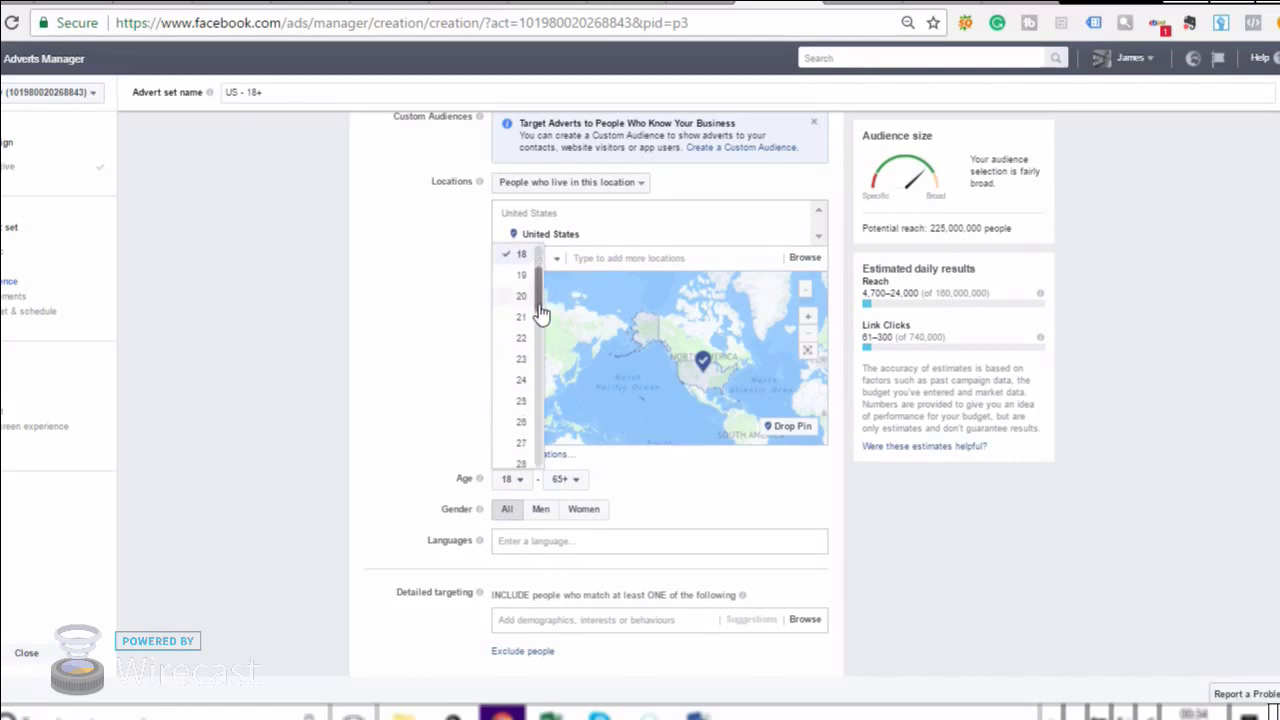
click(520, 405)
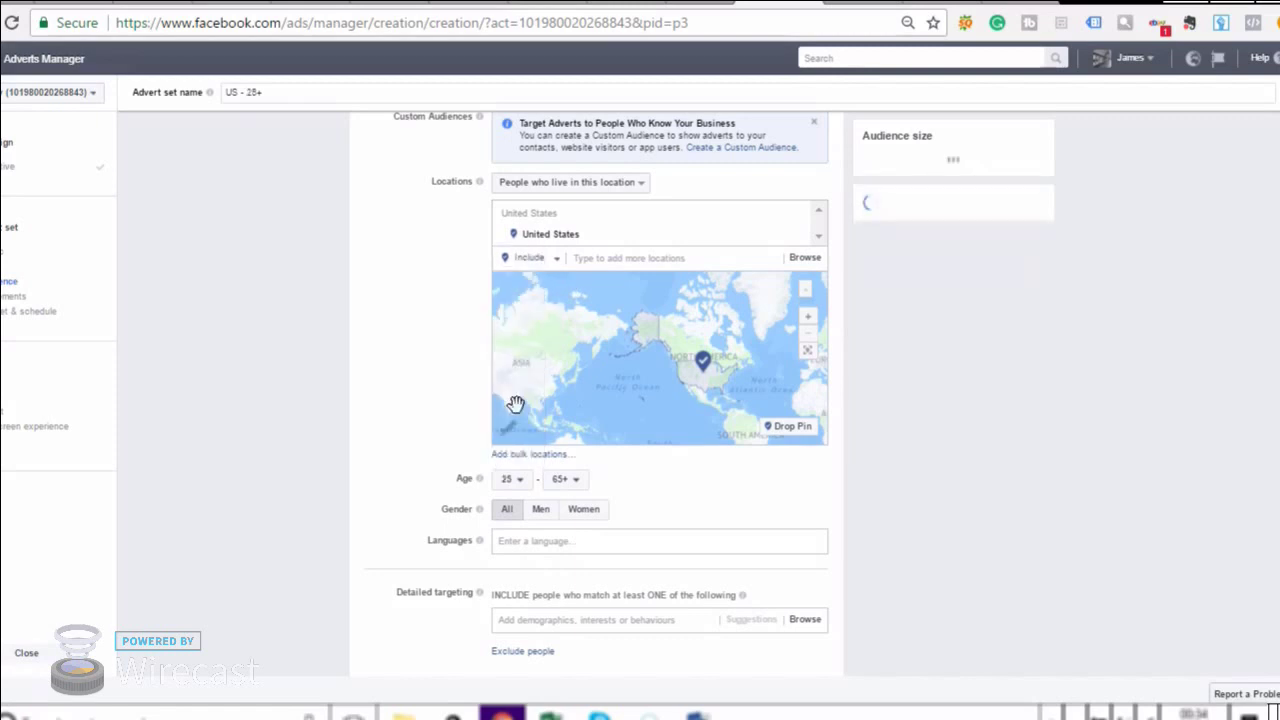
click(578, 481)
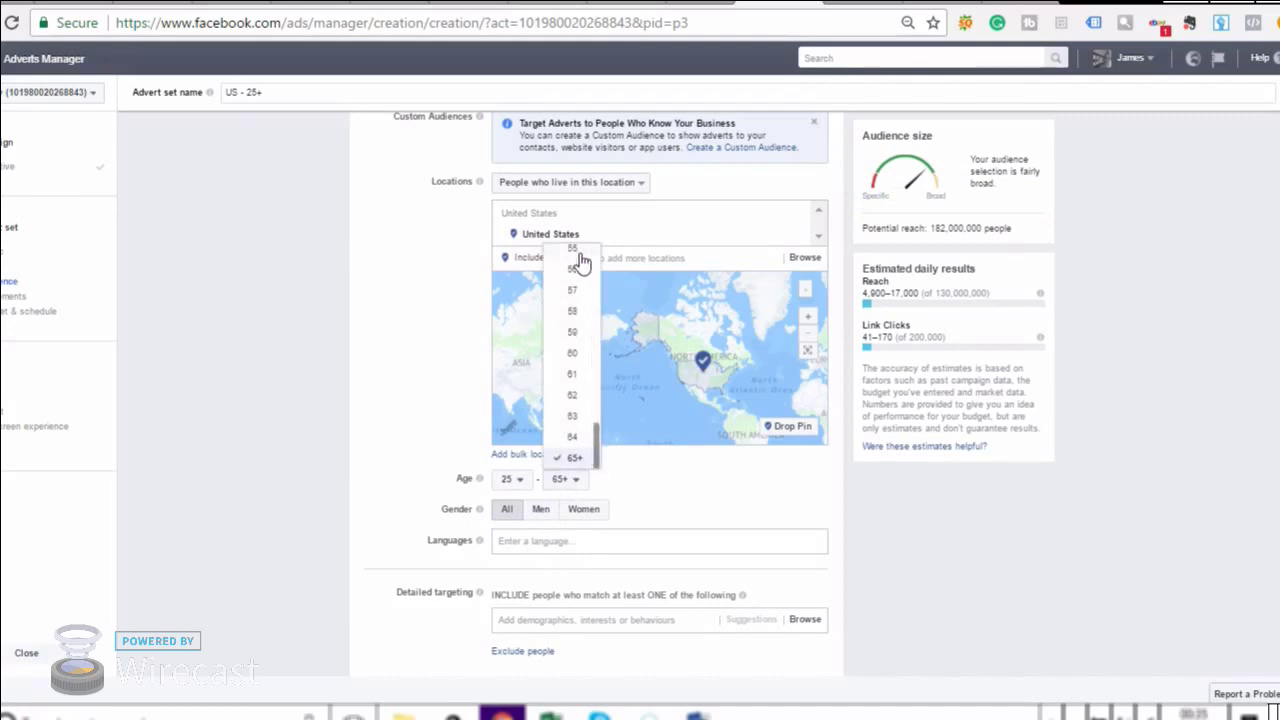
click(578, 252)
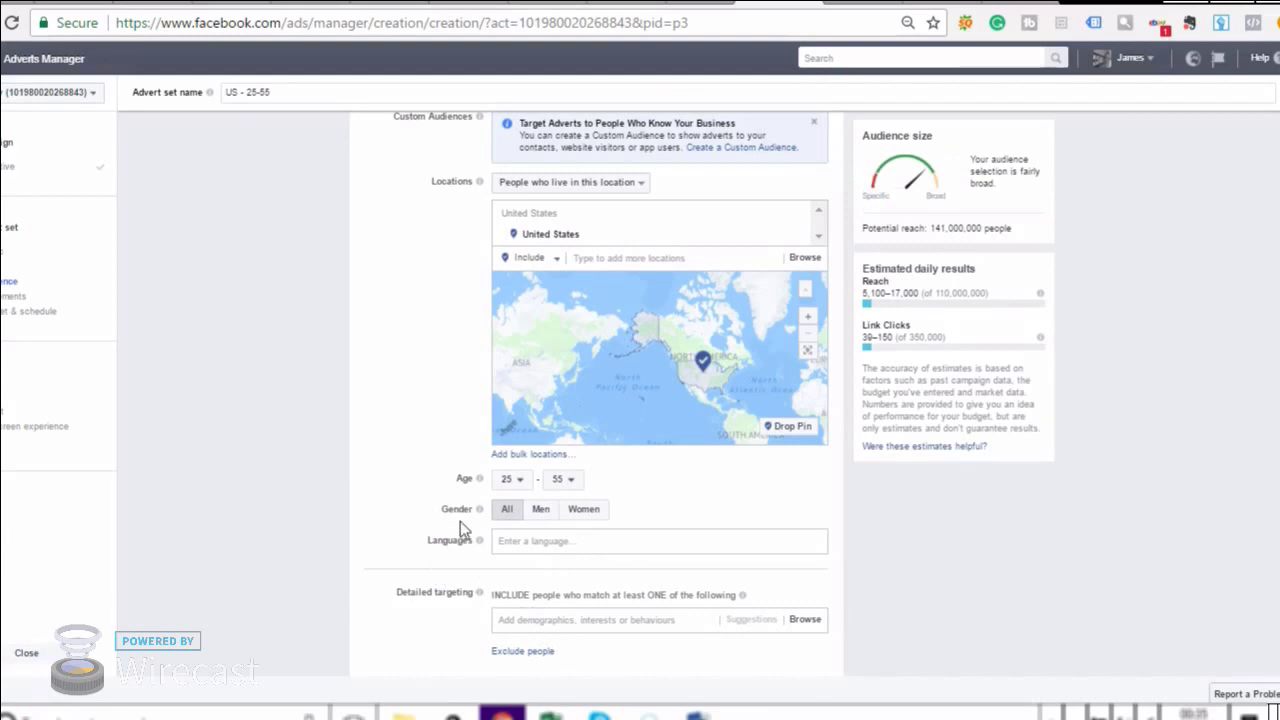
click(584, 510)
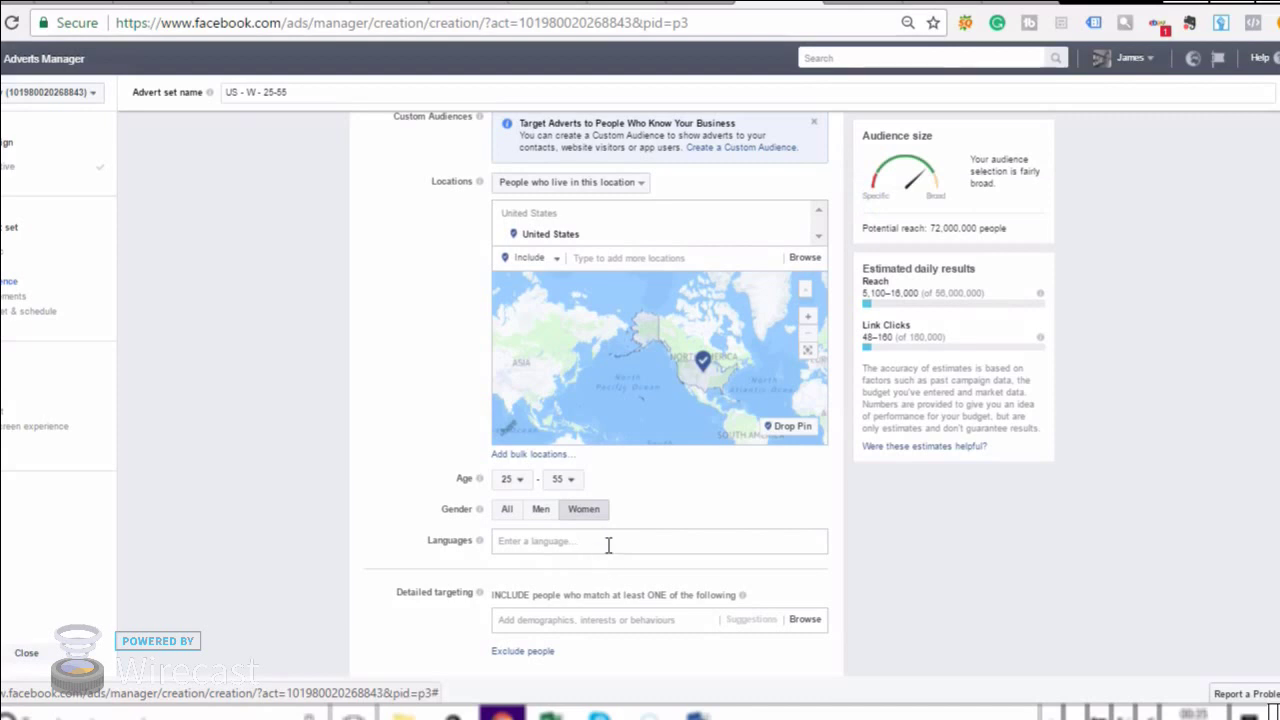
- Add English (All) as the target language
scroll(438, 536, down, 2)
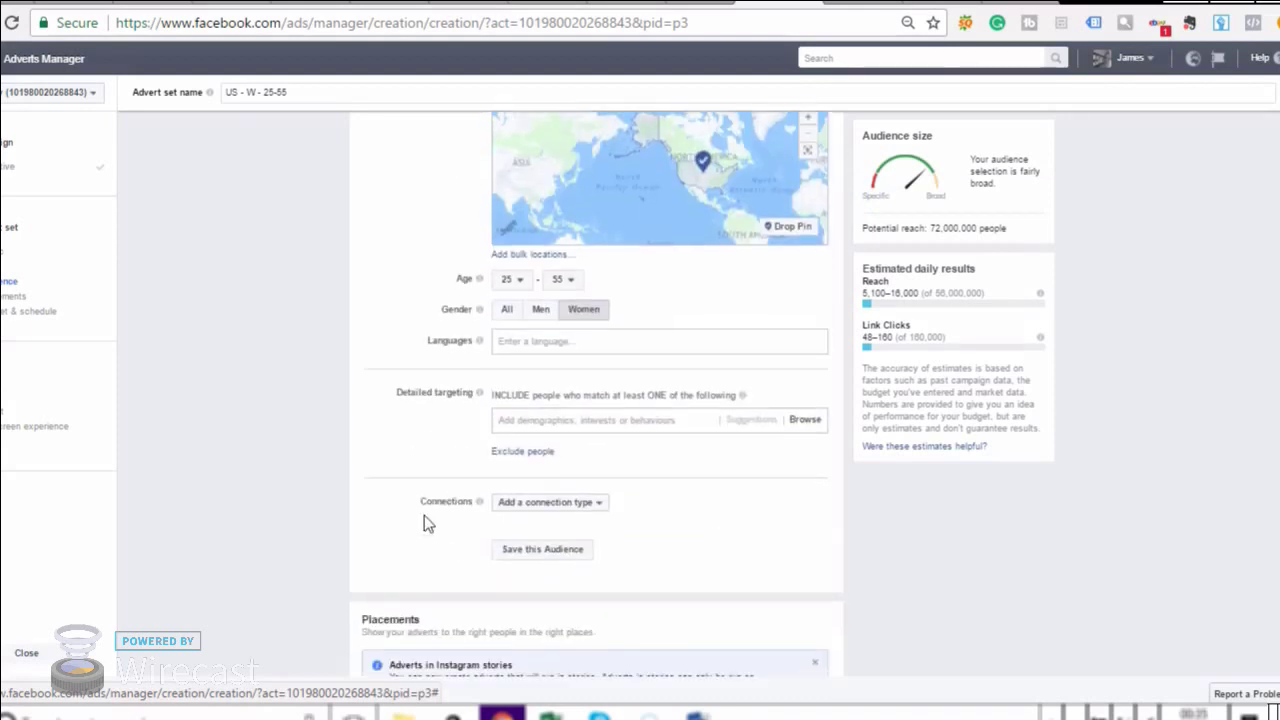
click(591, 340)
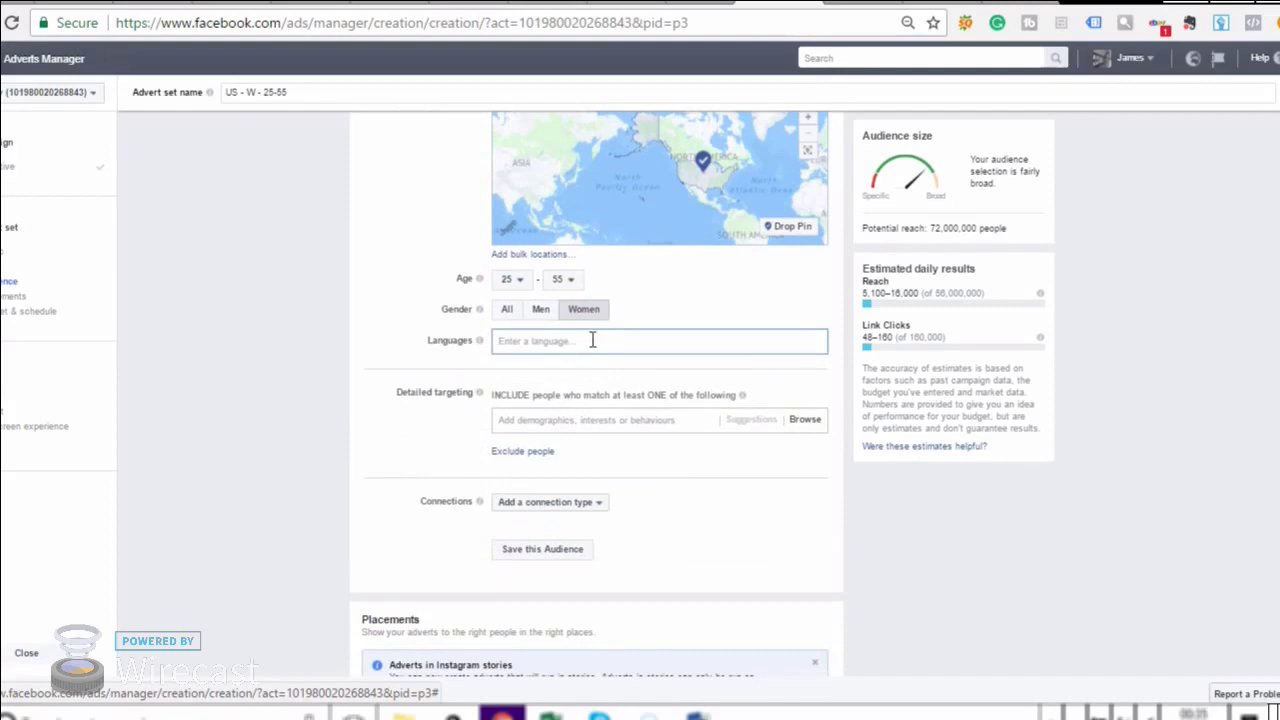
text(en)
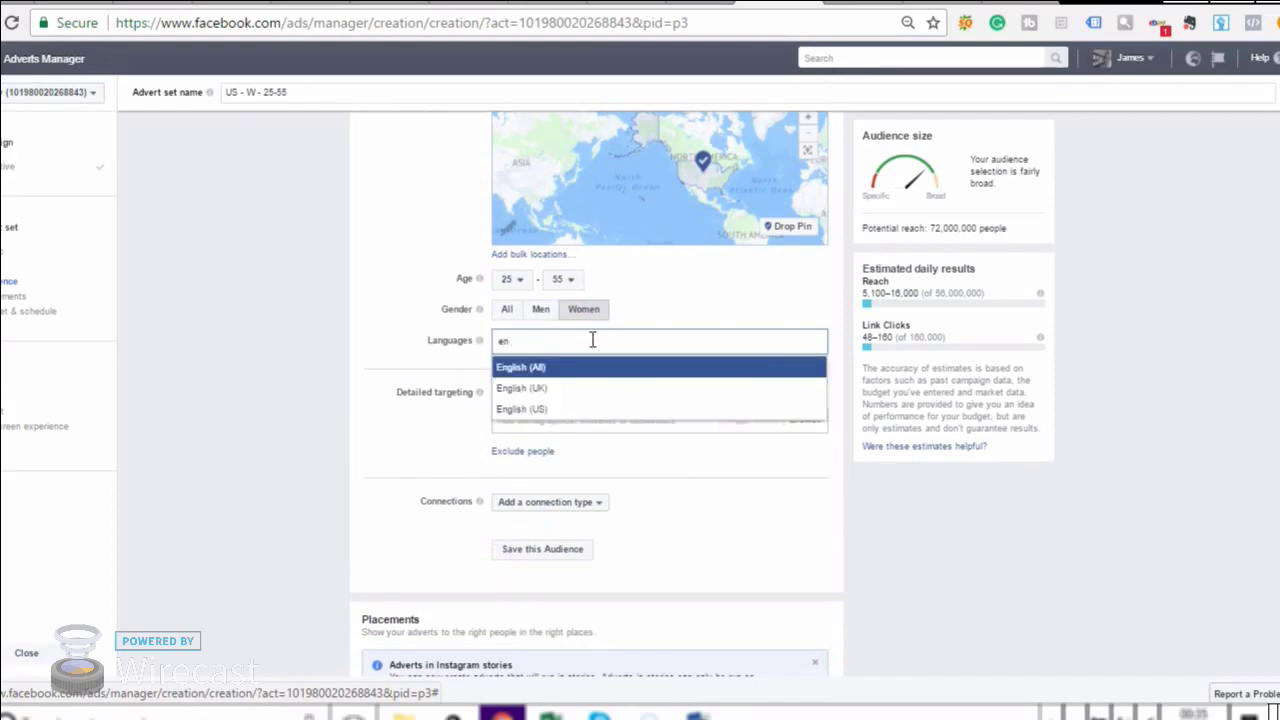
click(560, 370)
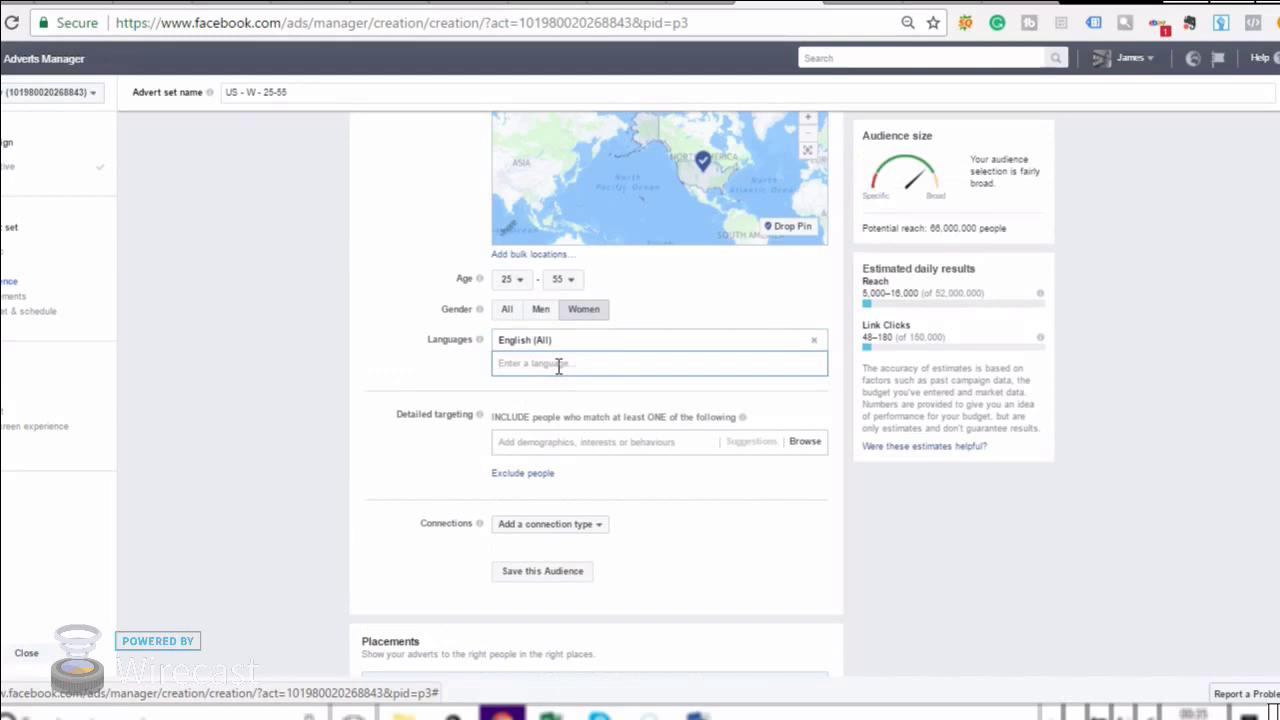
click(428, 394)
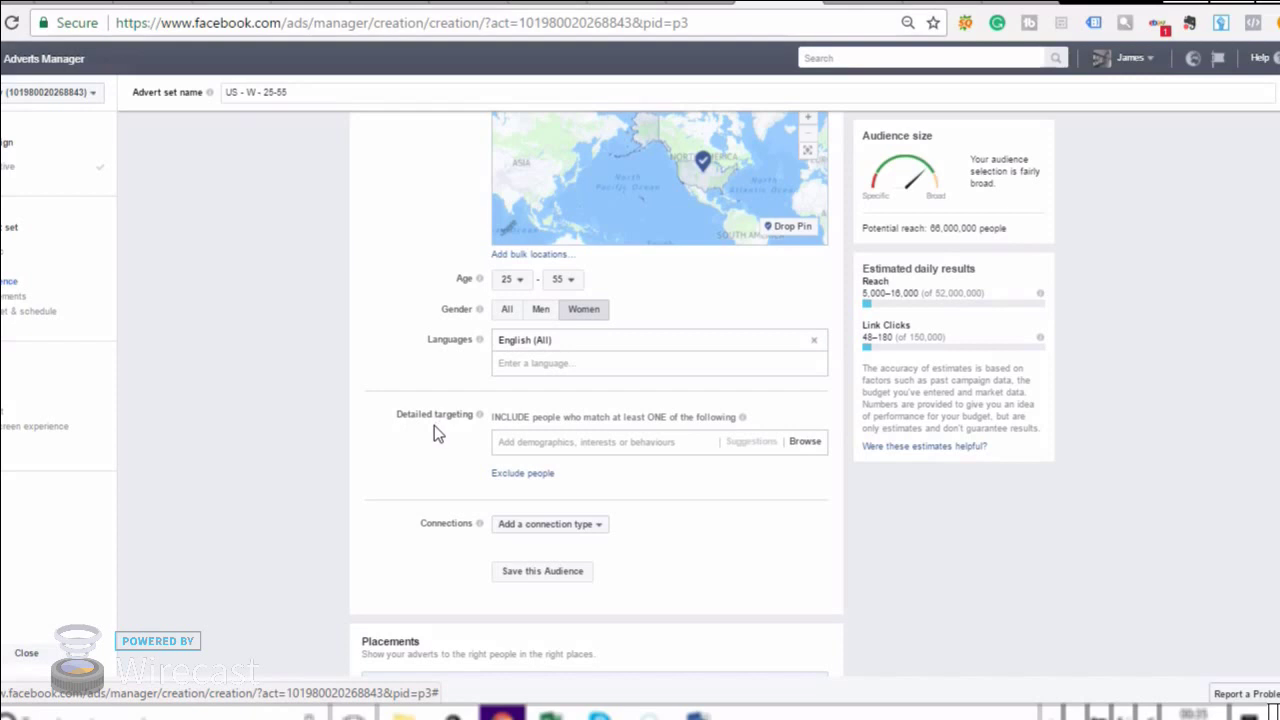
- Add Yoga as a detailed targeting interest
click(556, 445)
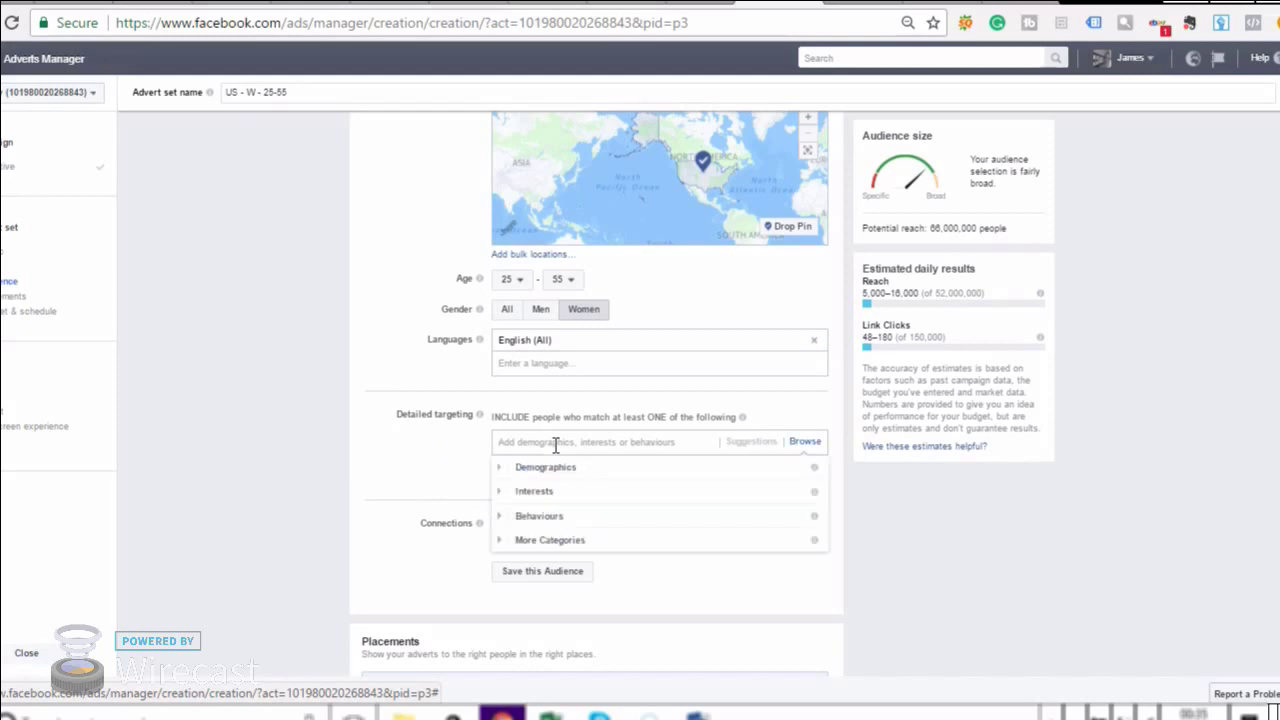
text(yoga)
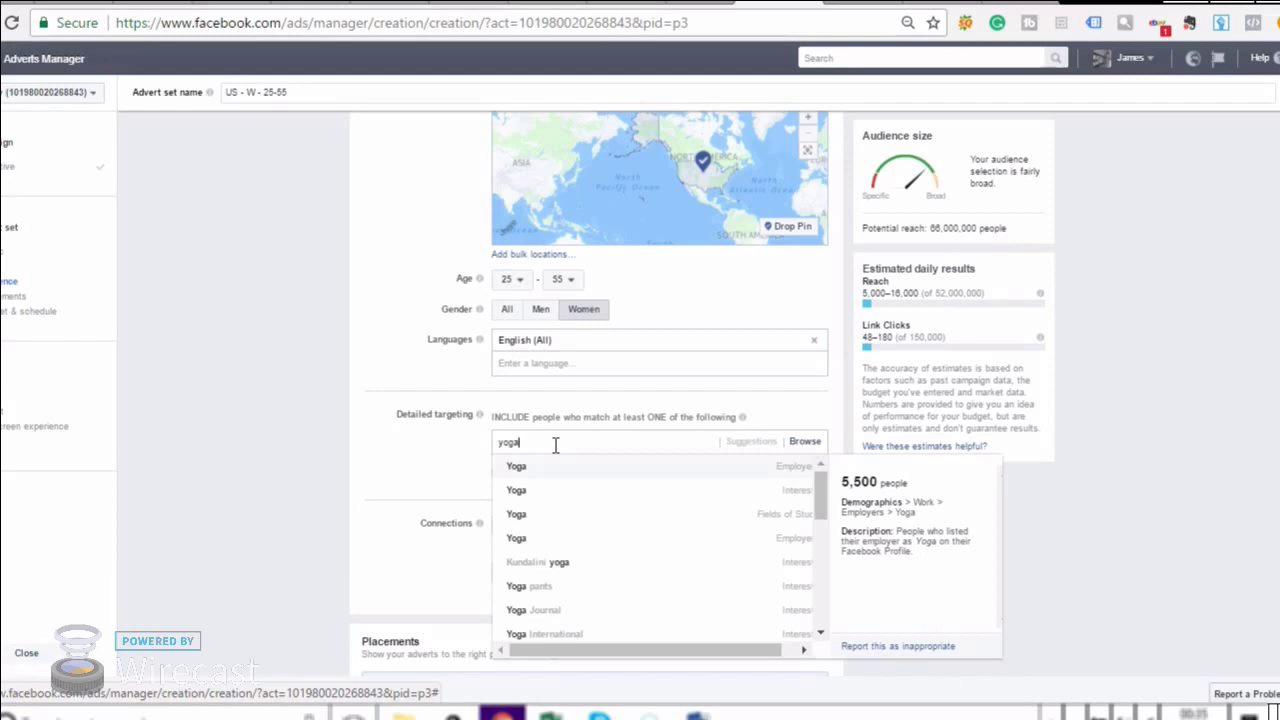
click(569, 492)
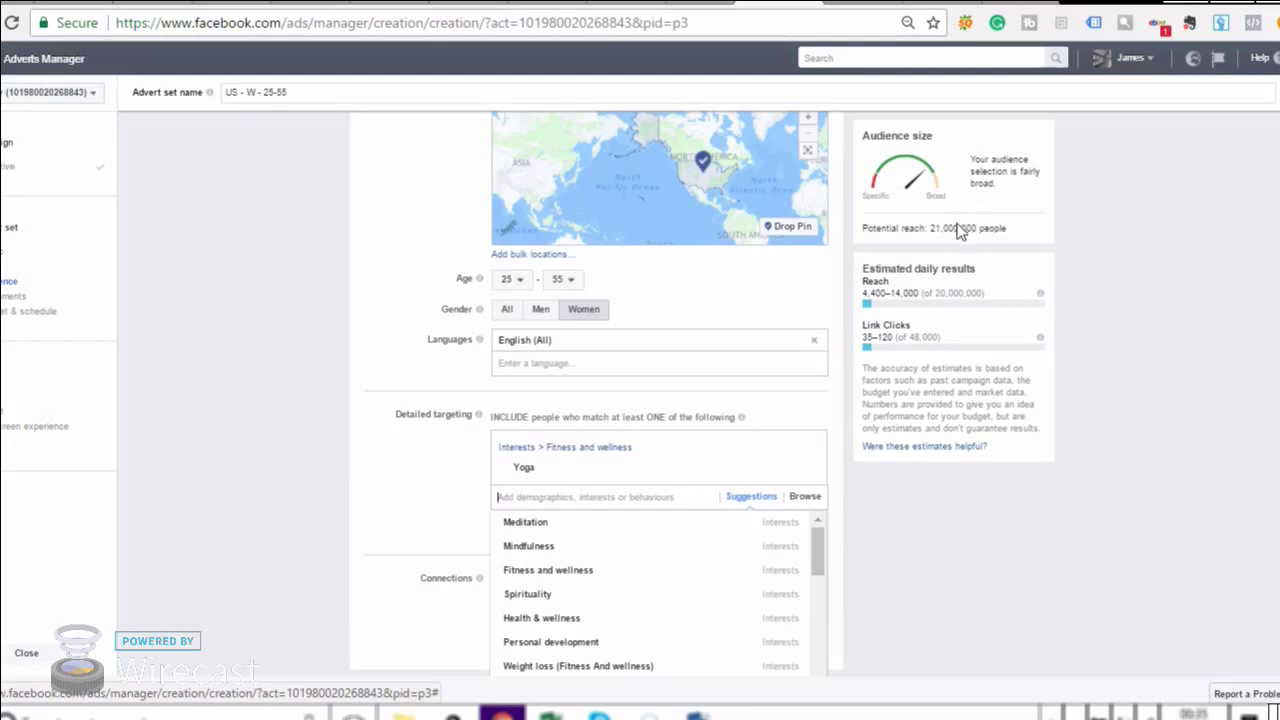
click(406, 459)
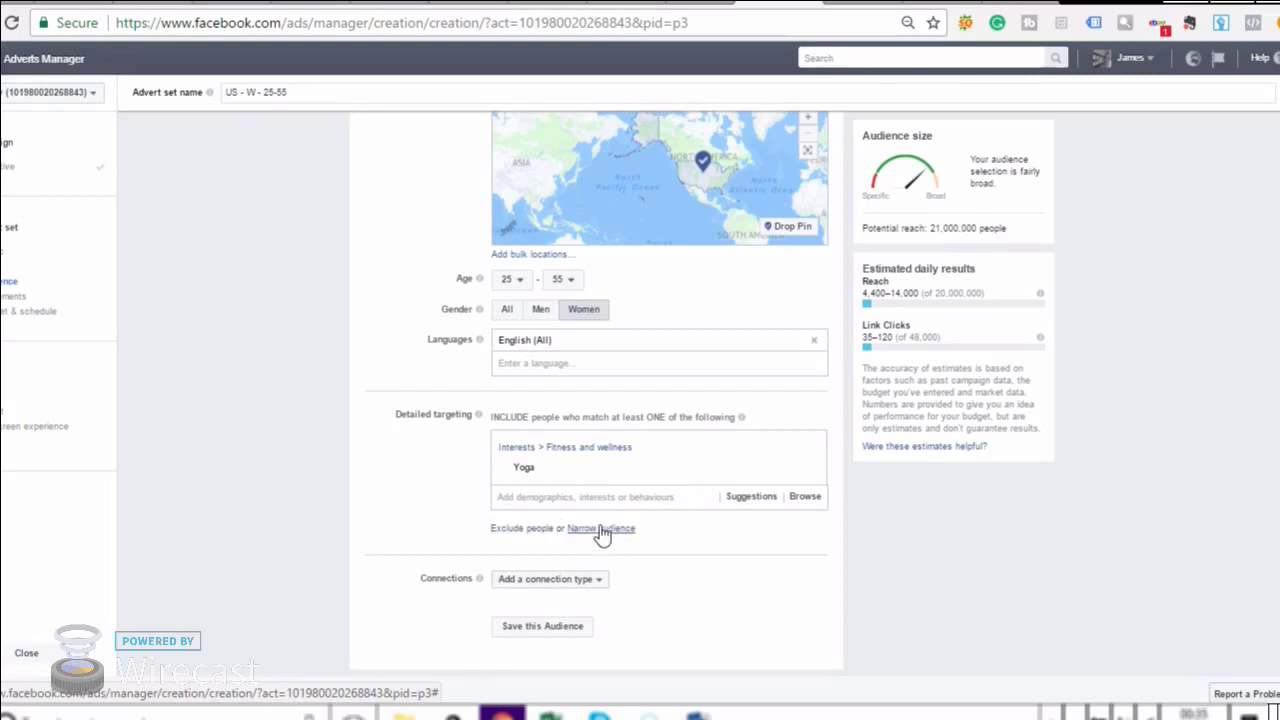
- Require the audience to also match Behaviours > Purchase behaviour > Engaged shoppers
click(601, 532)
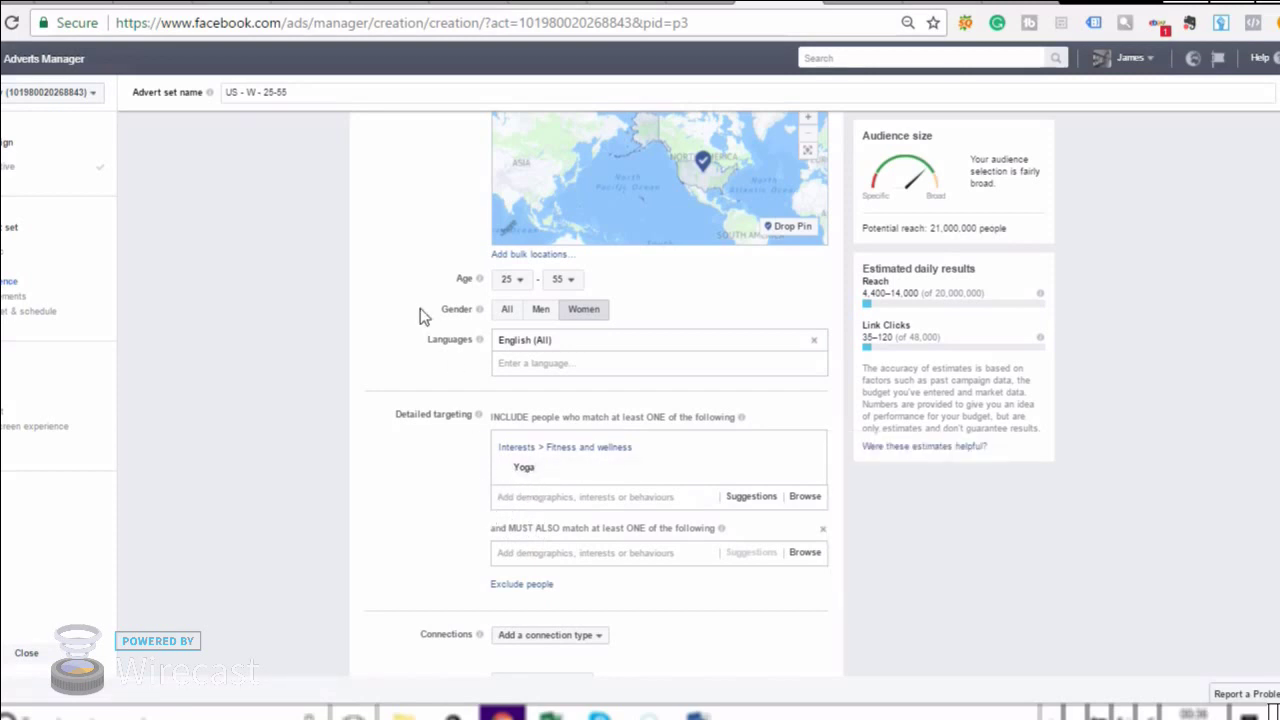
click(546, 548)
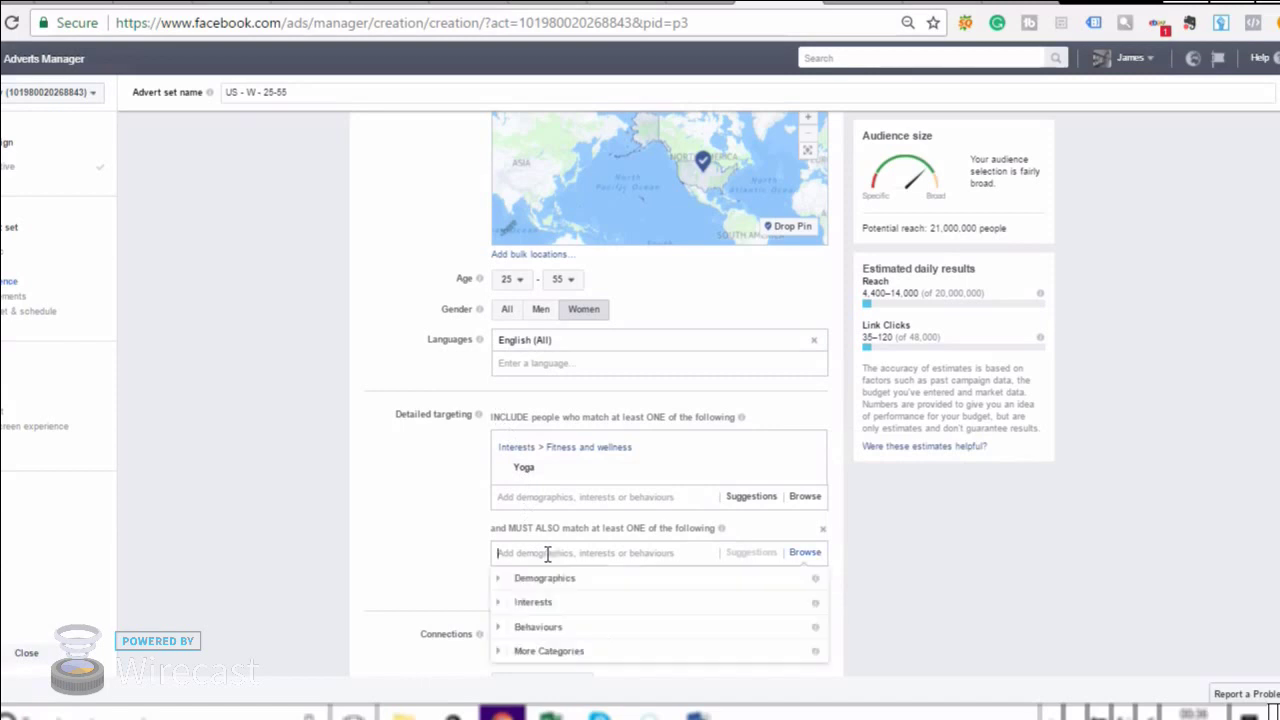
click(499, 624)
scroll(505, 634, down, 1)
scroll(515, 632, down, 4)
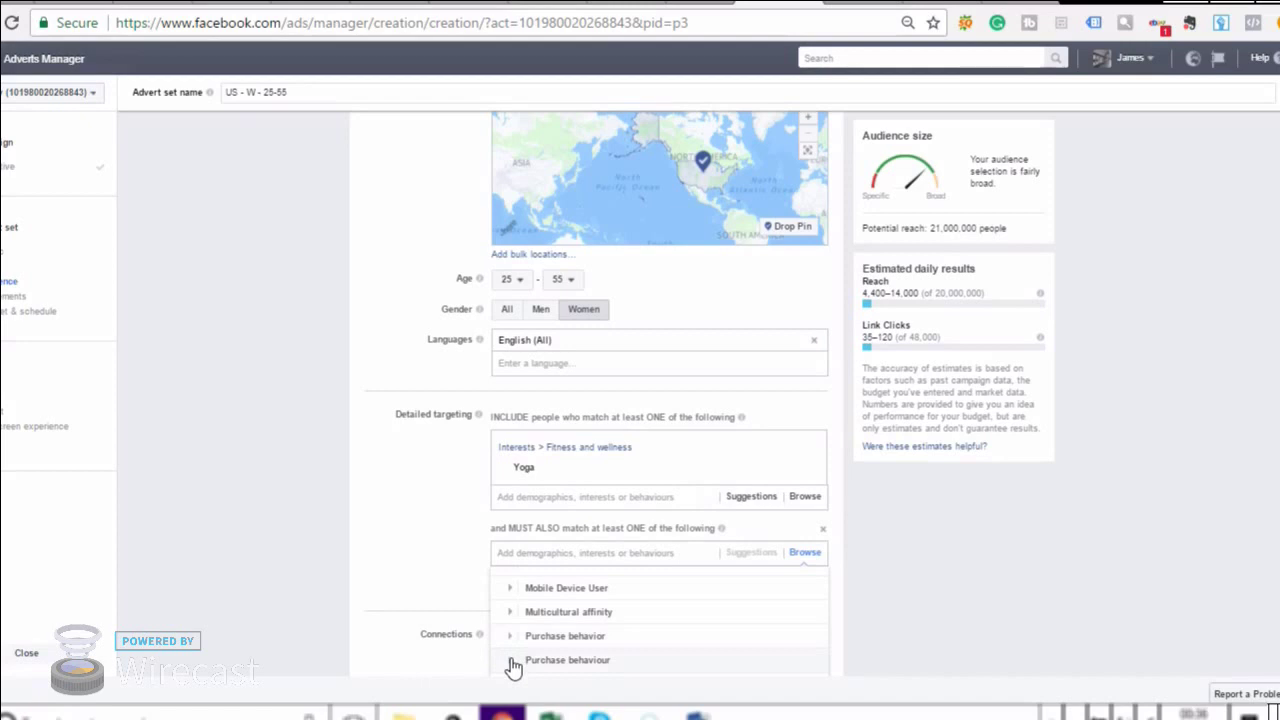
click(511, 662)
scroll(514, 650, down, 3)
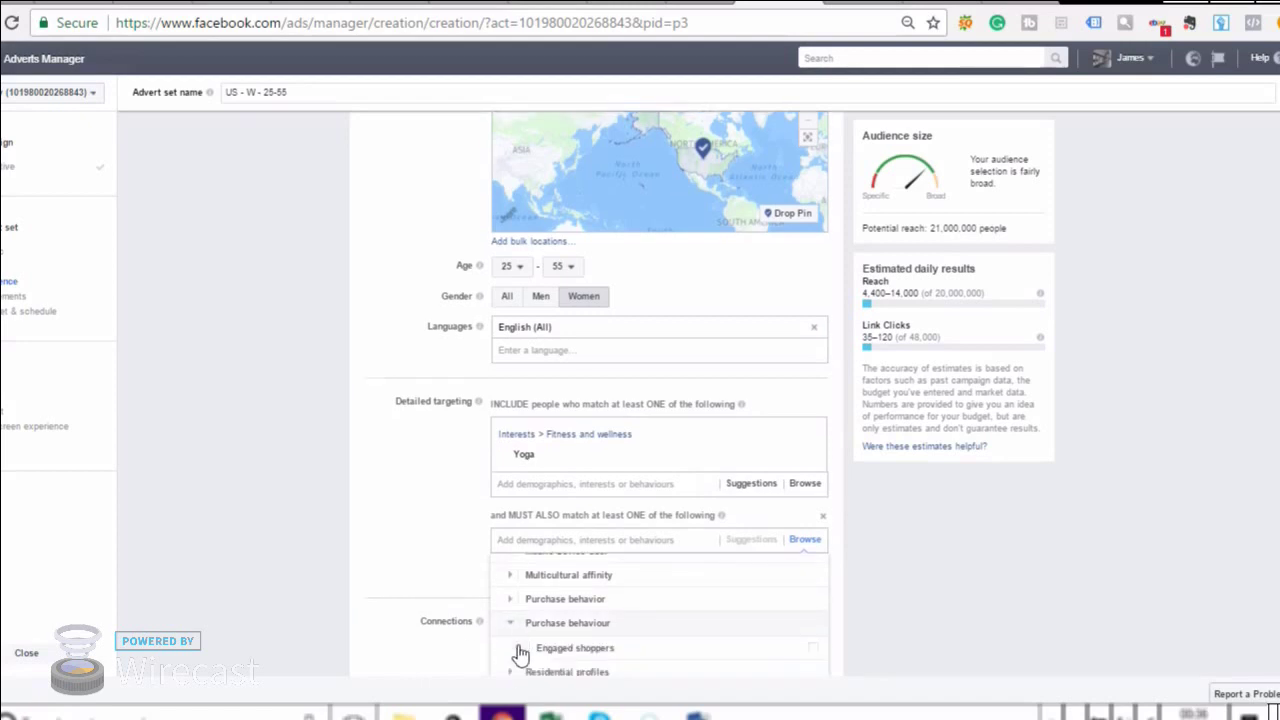
mouse_move(575, 560)
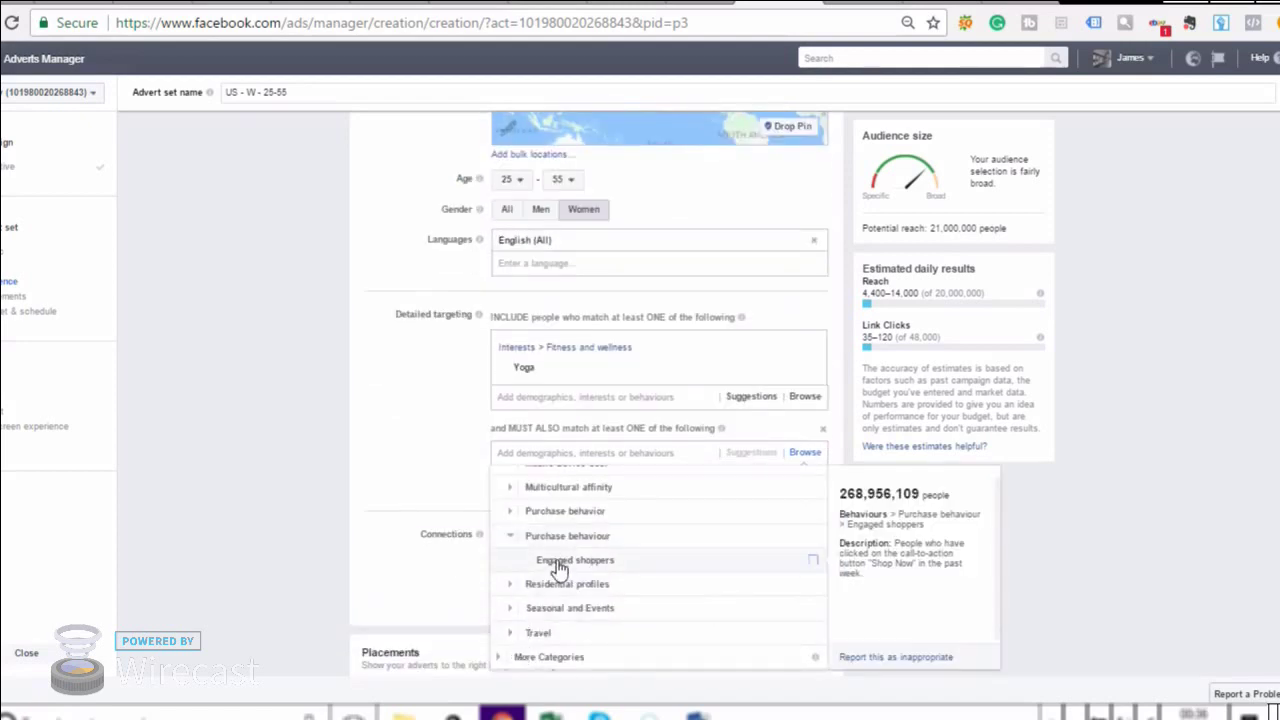
click(558, 565)
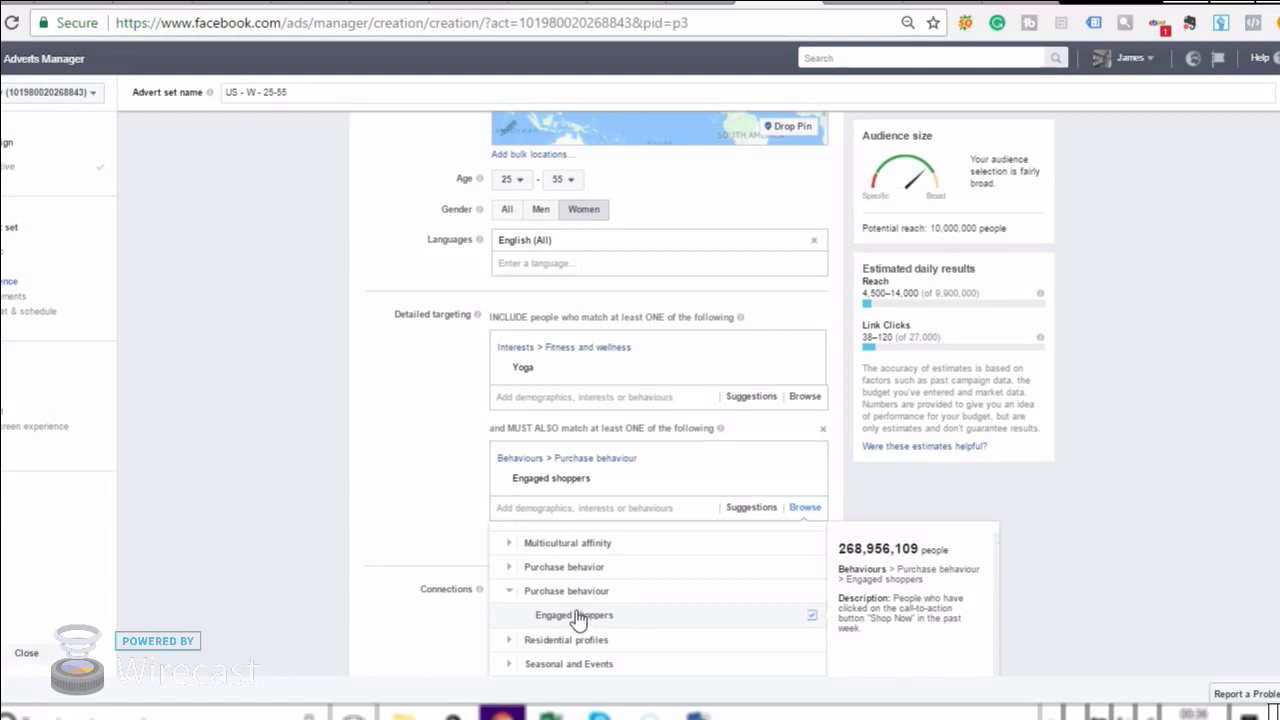
click(429, 479)
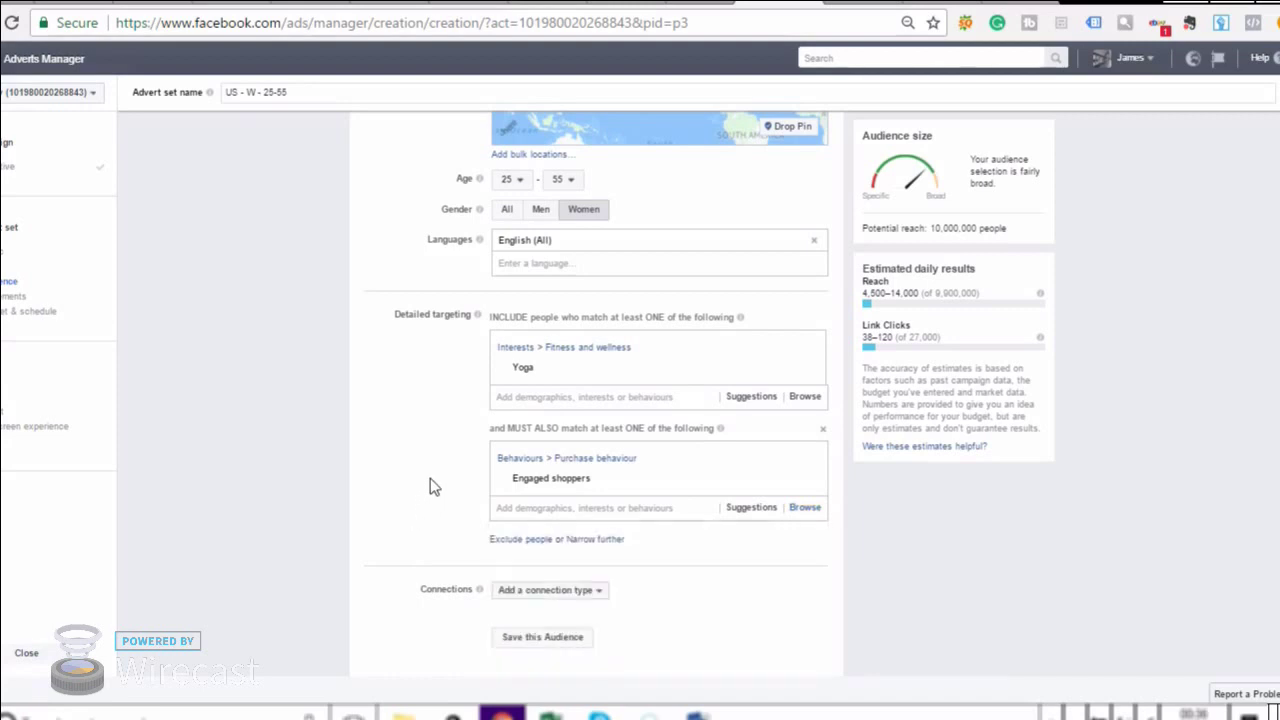
- Add another must-also-match group with the Hot yoga and Gyms interests
click(603, 540)
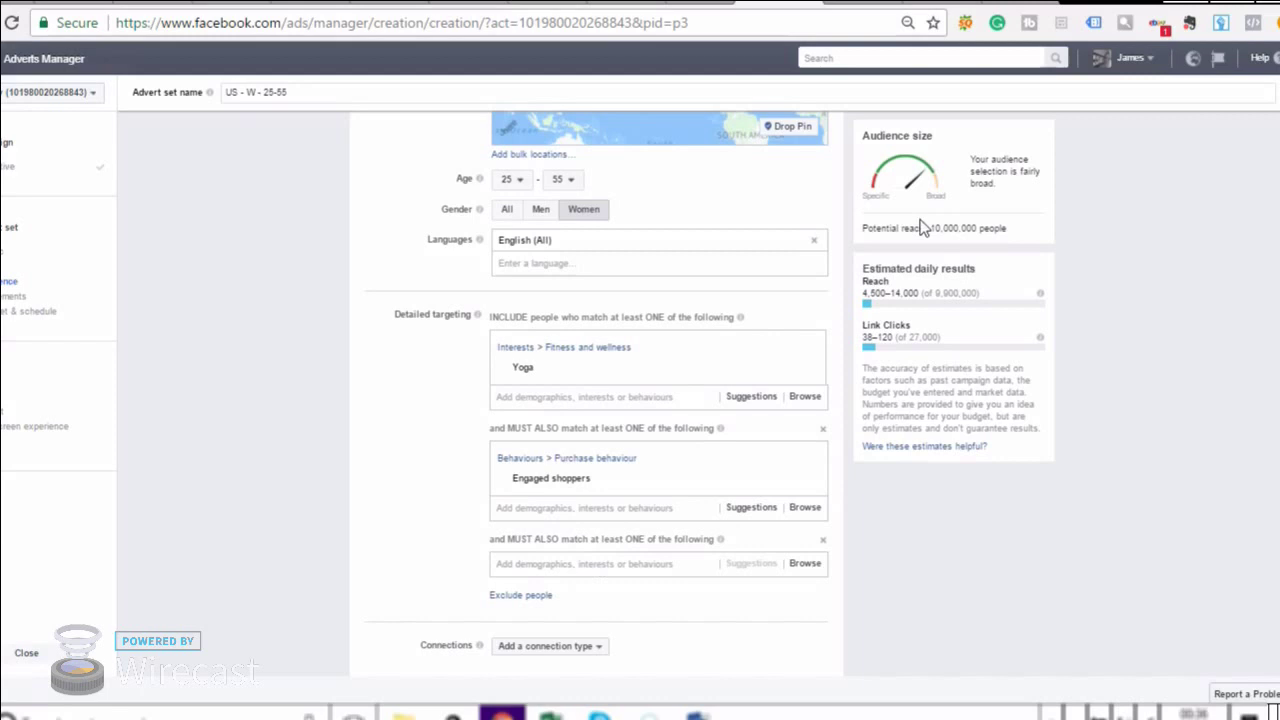
click(605, 563)
text(hot)
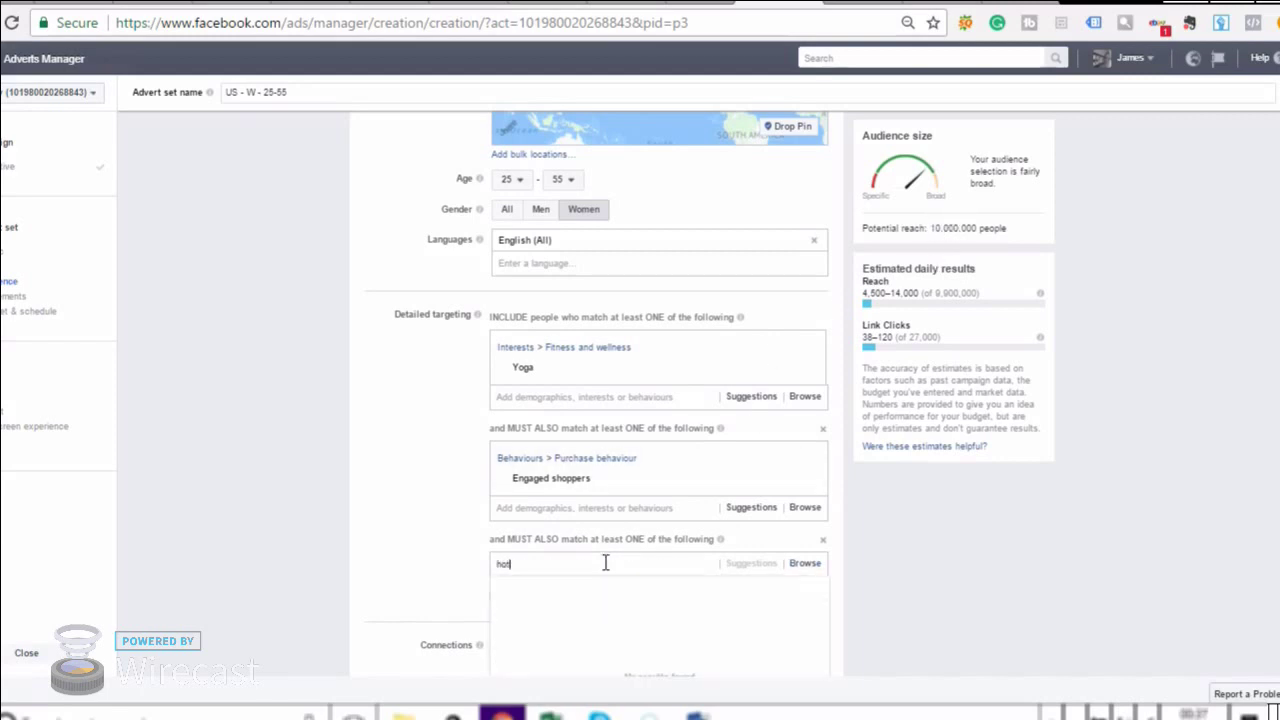
text( yoga)
key(Return)
text(gy)
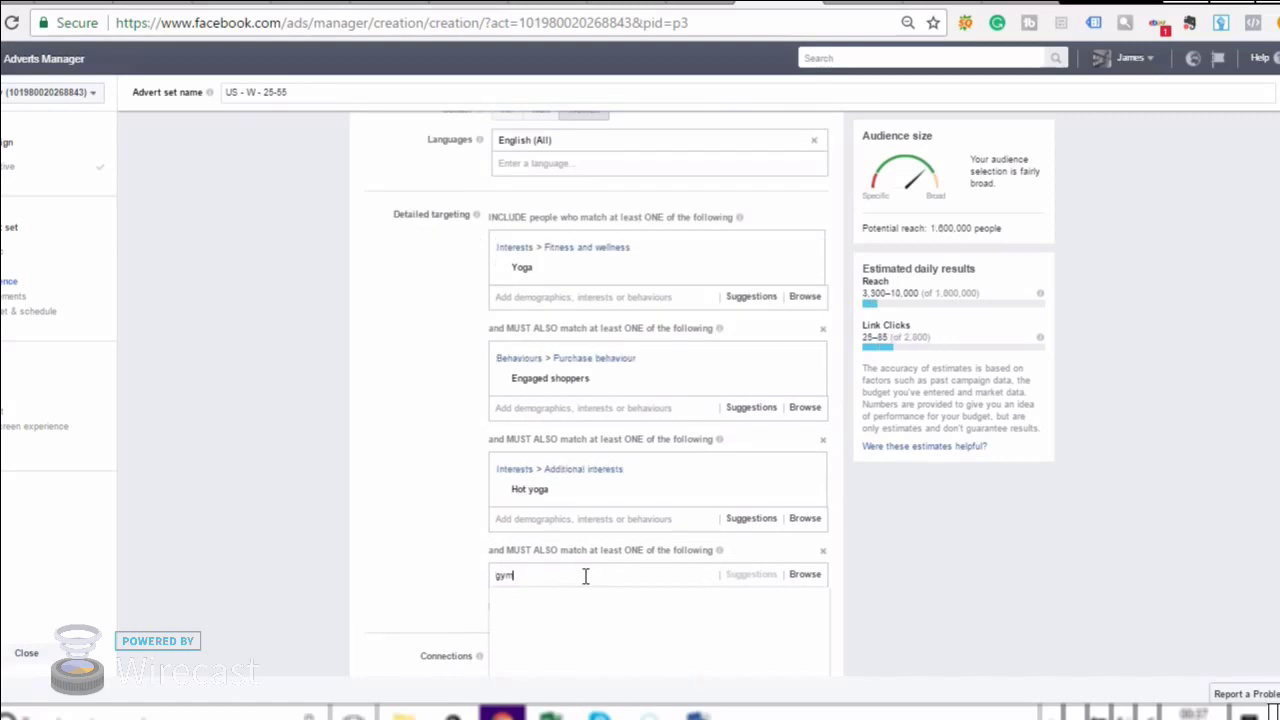
text(m)
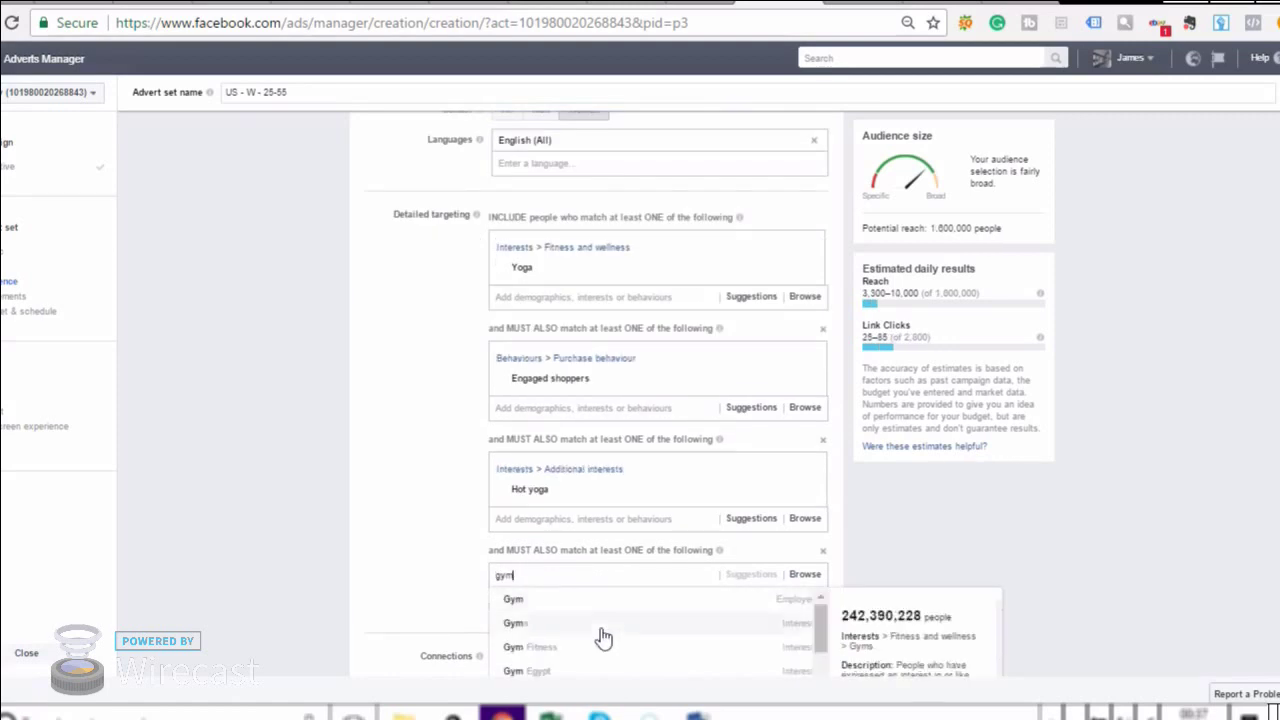
click(602, 630)
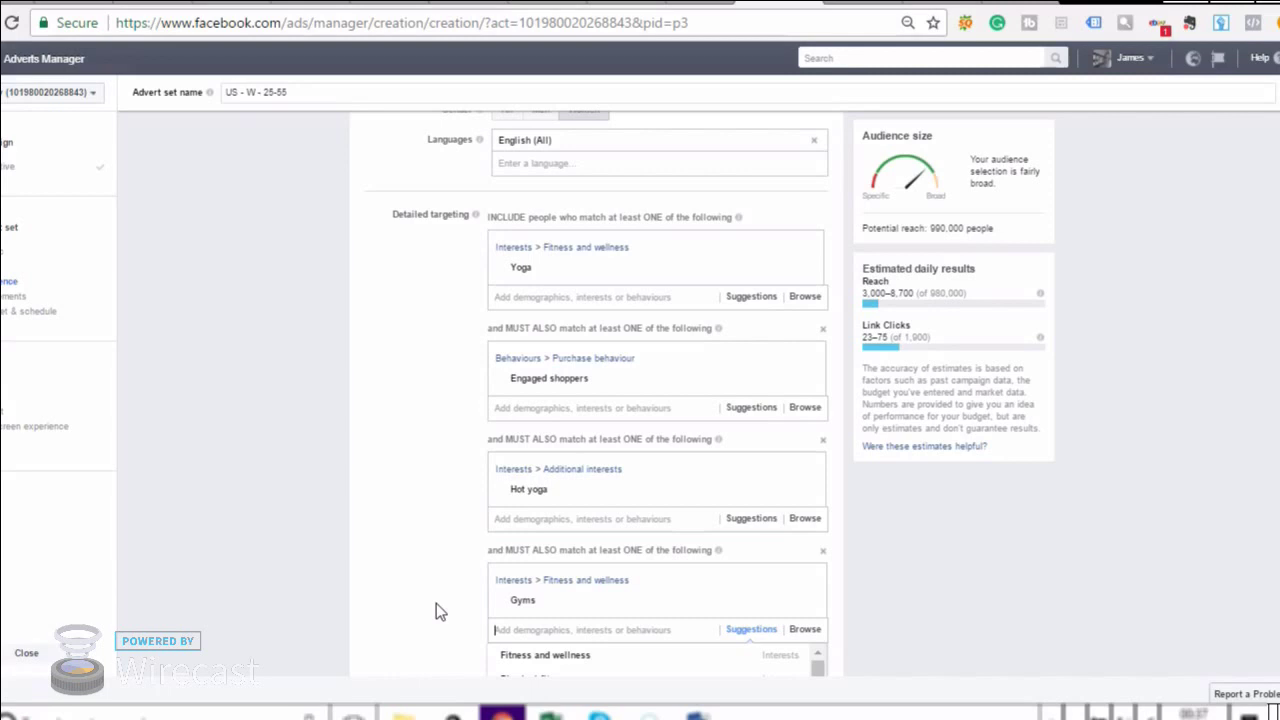
scroll(436, 603, down, 3)
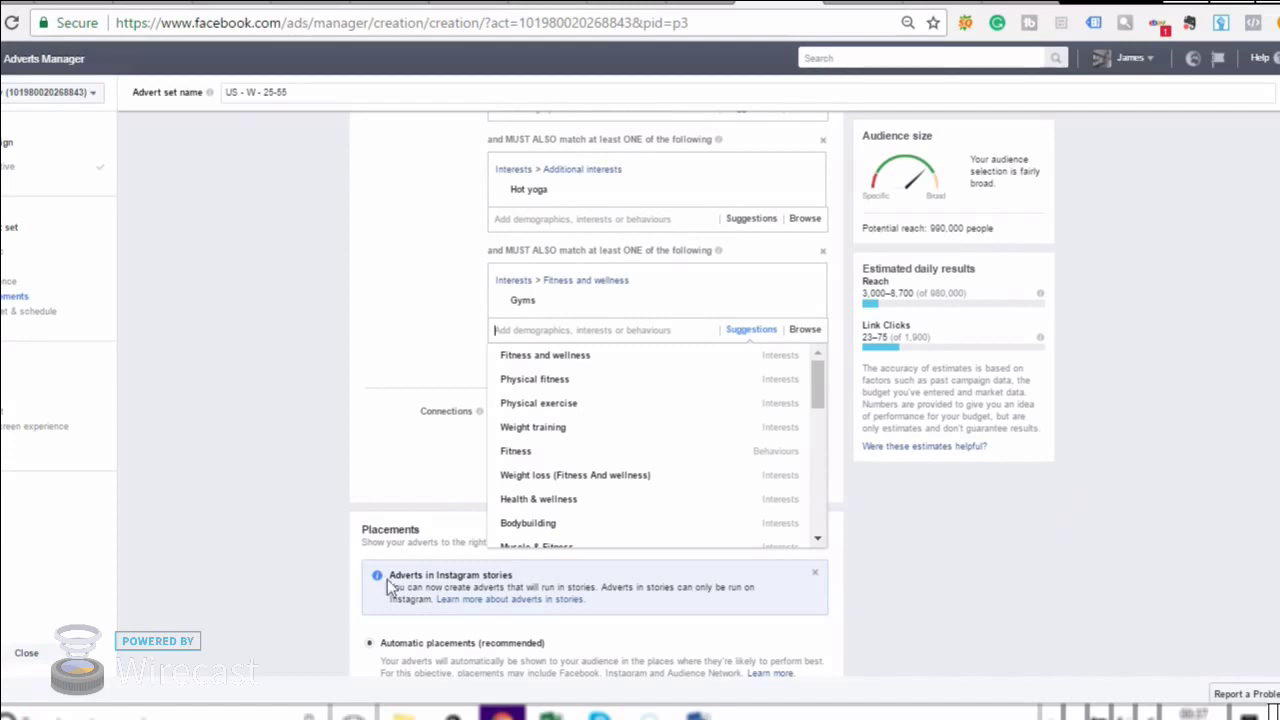
click(331, 461)
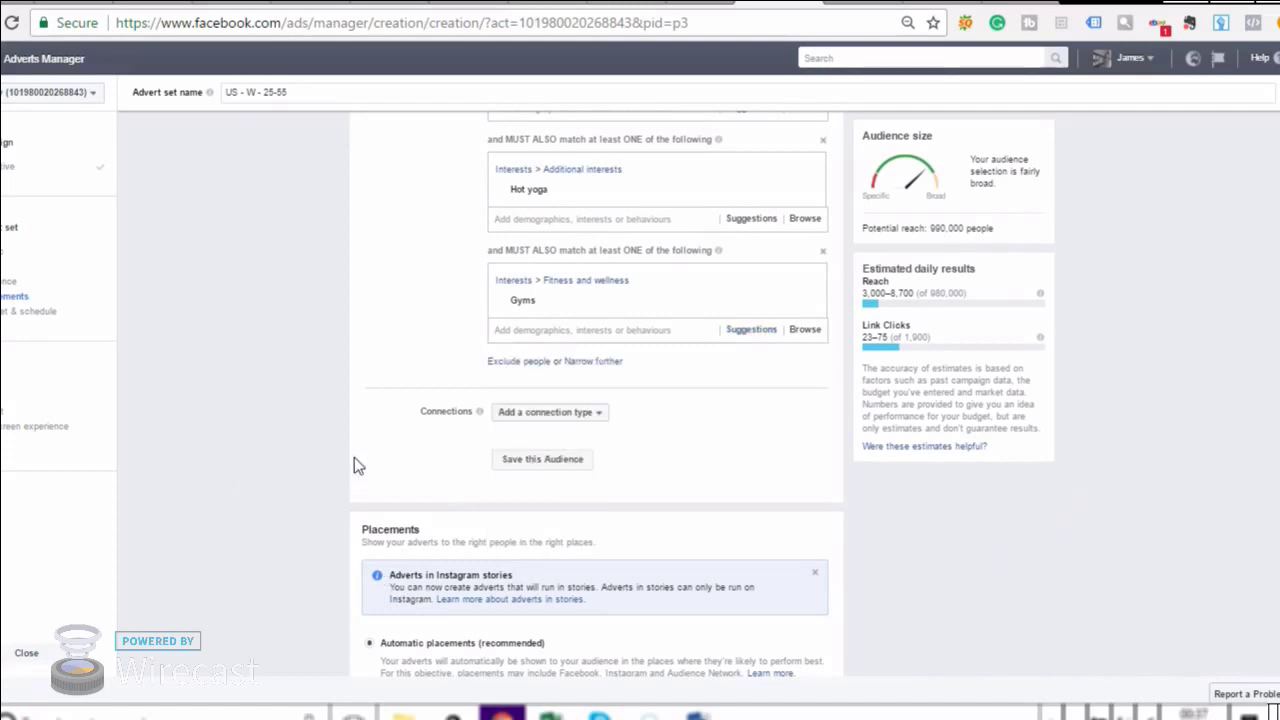
scroll(381, 459, down, 1)
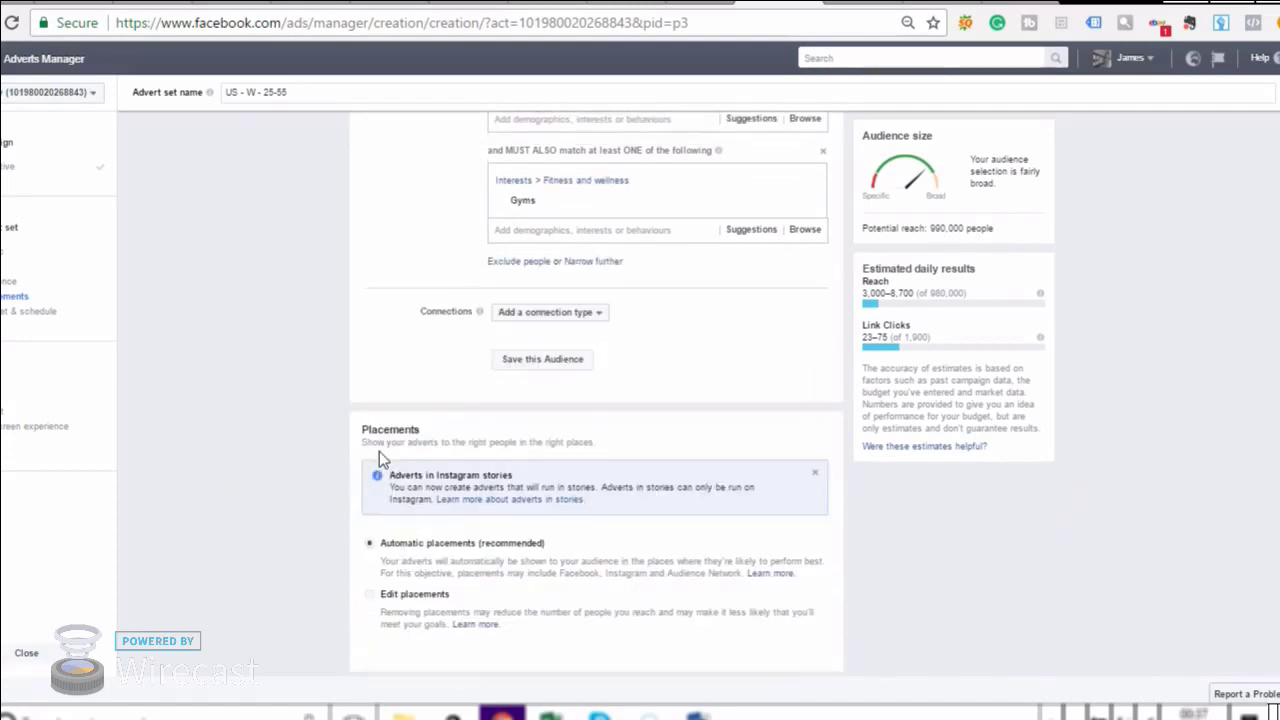
scroll(294, 468, down, 1)
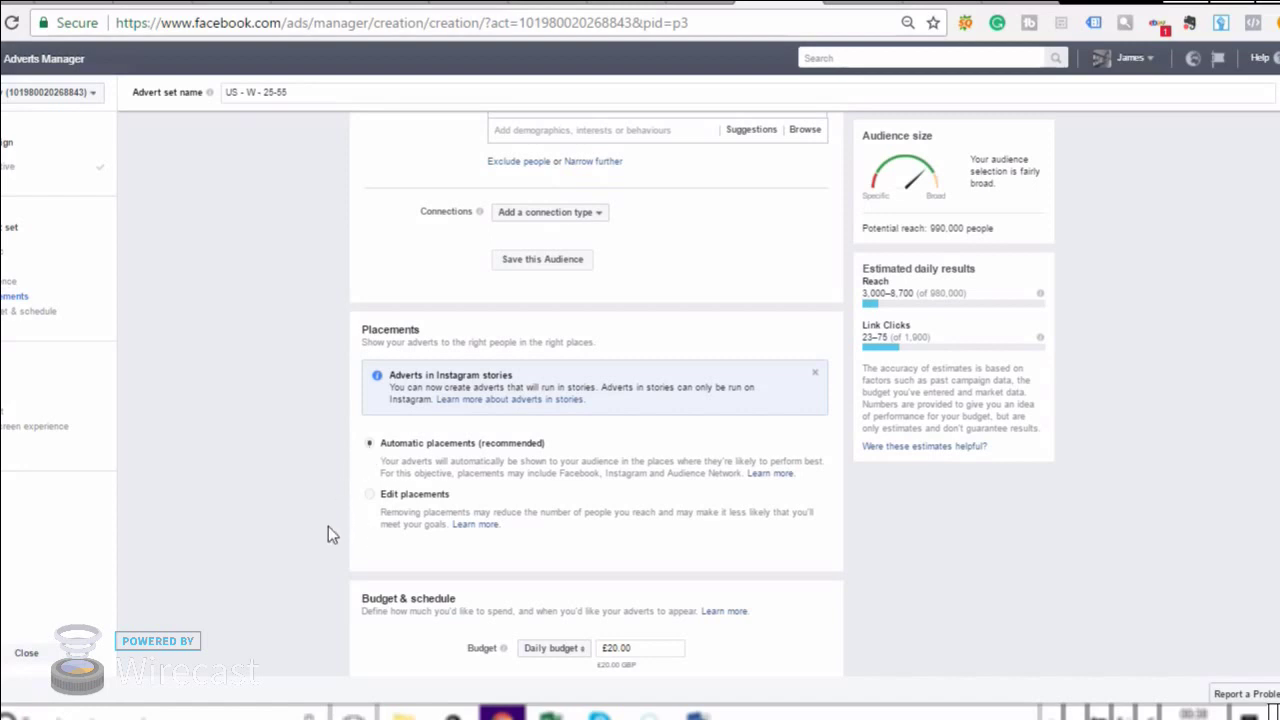
scroll(323, 545, down, 2)
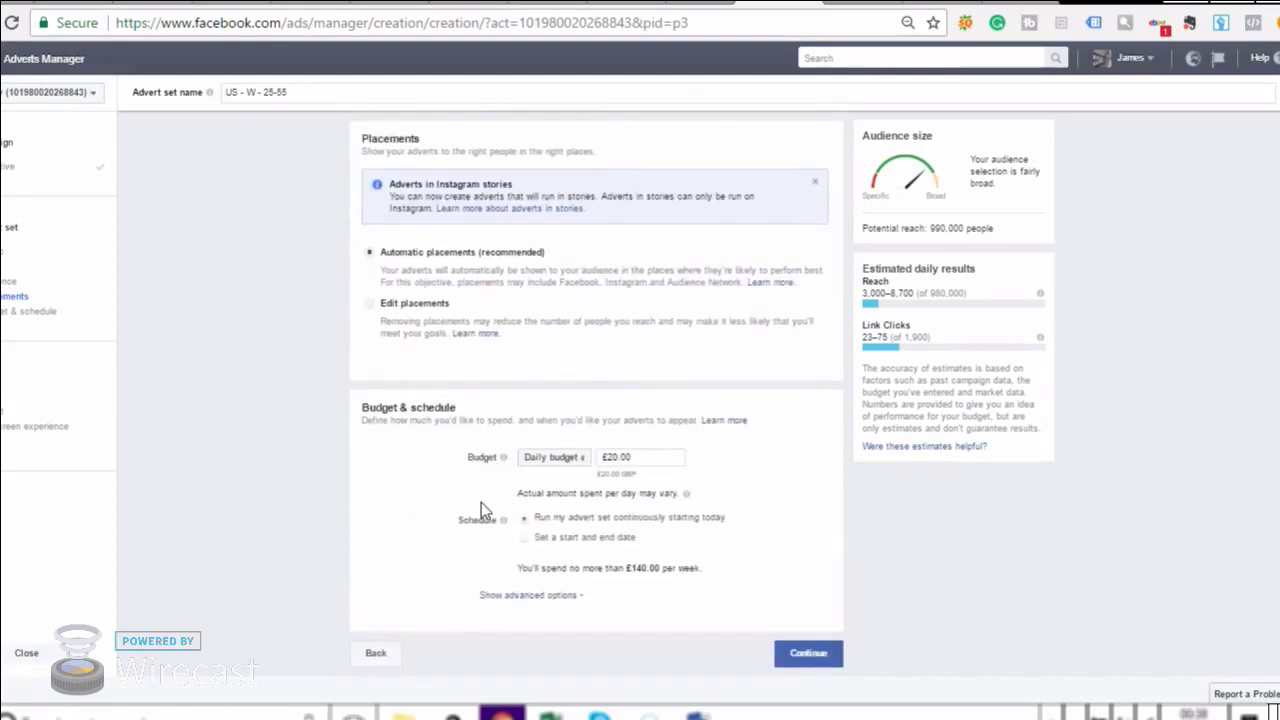
- Change the daily budget from £20.00 to £10.00
drag(663, 457, 592, 461)
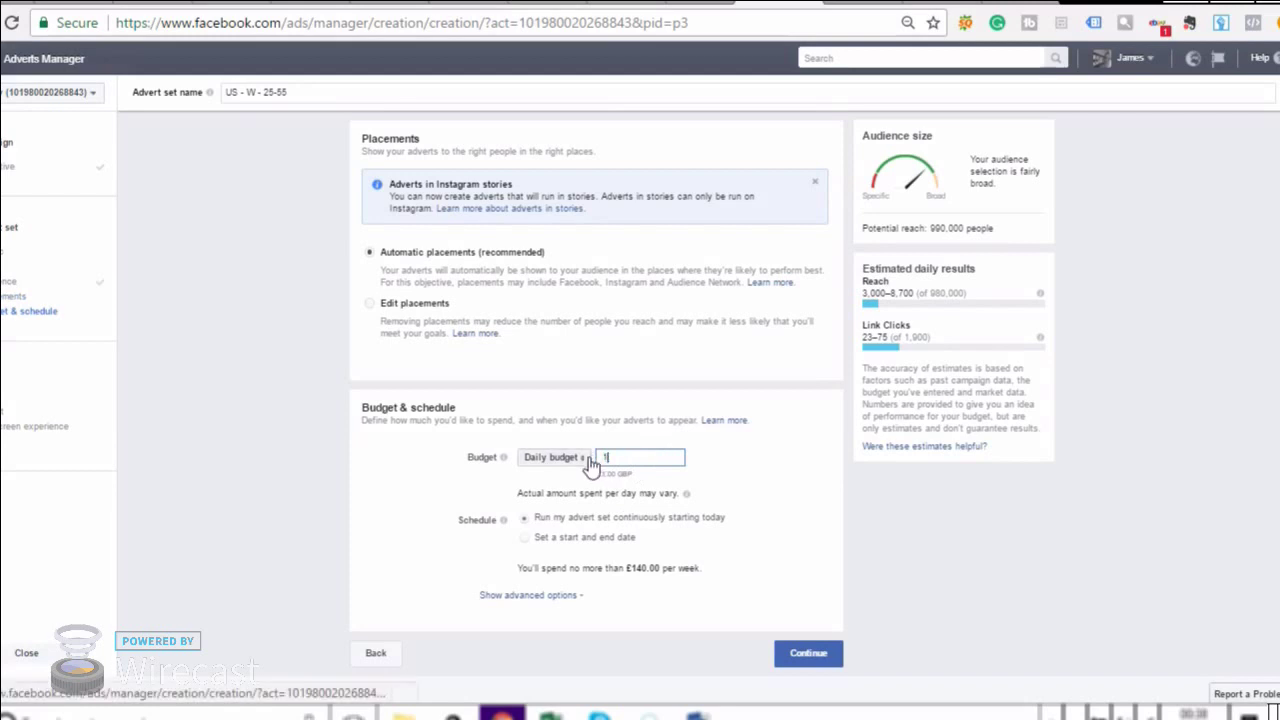
text(10)
click(366, 482)
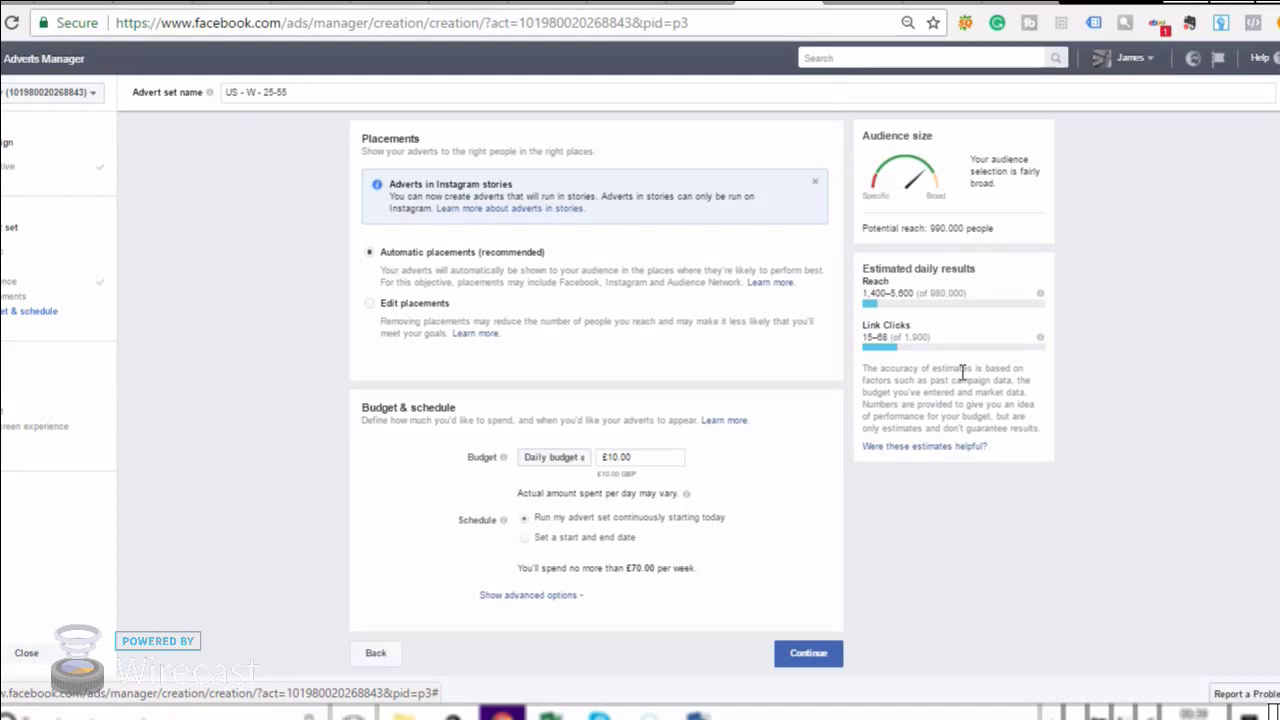
- Save the current targeting as an audience named 'yoga panda'
scroll(760, 543, up, 2)
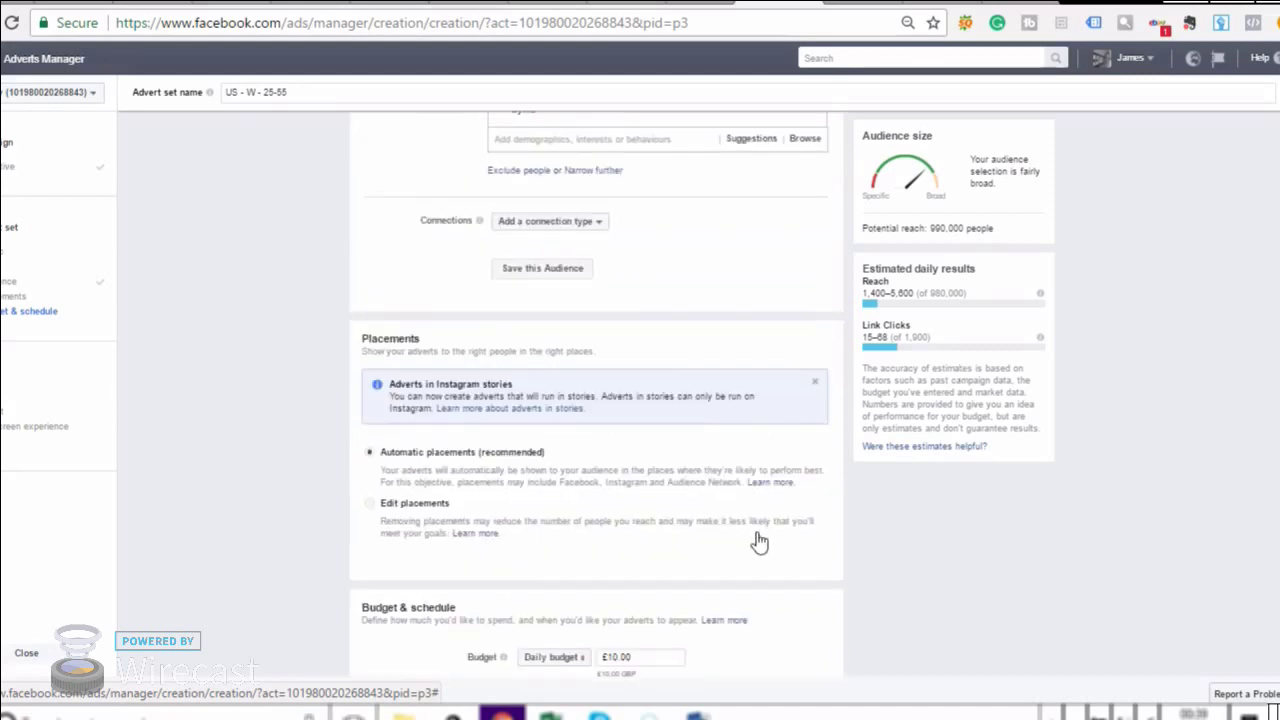
click(574, 286)
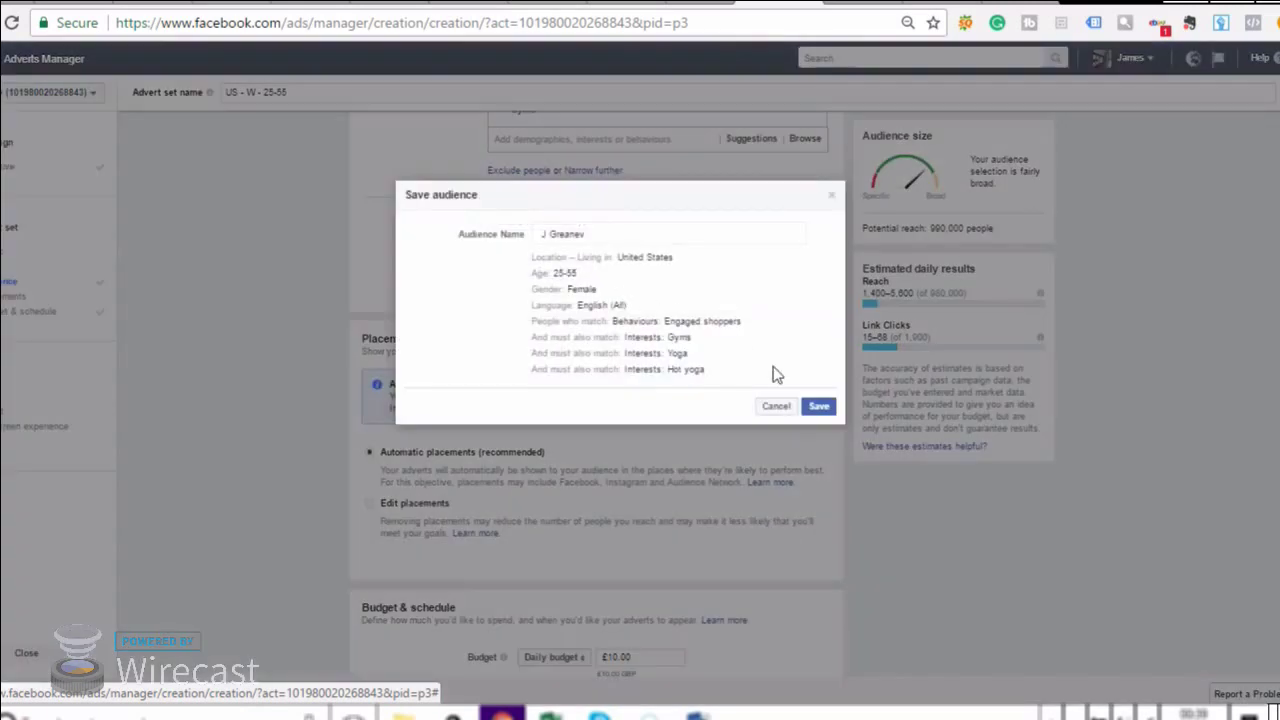
click(602, 235)
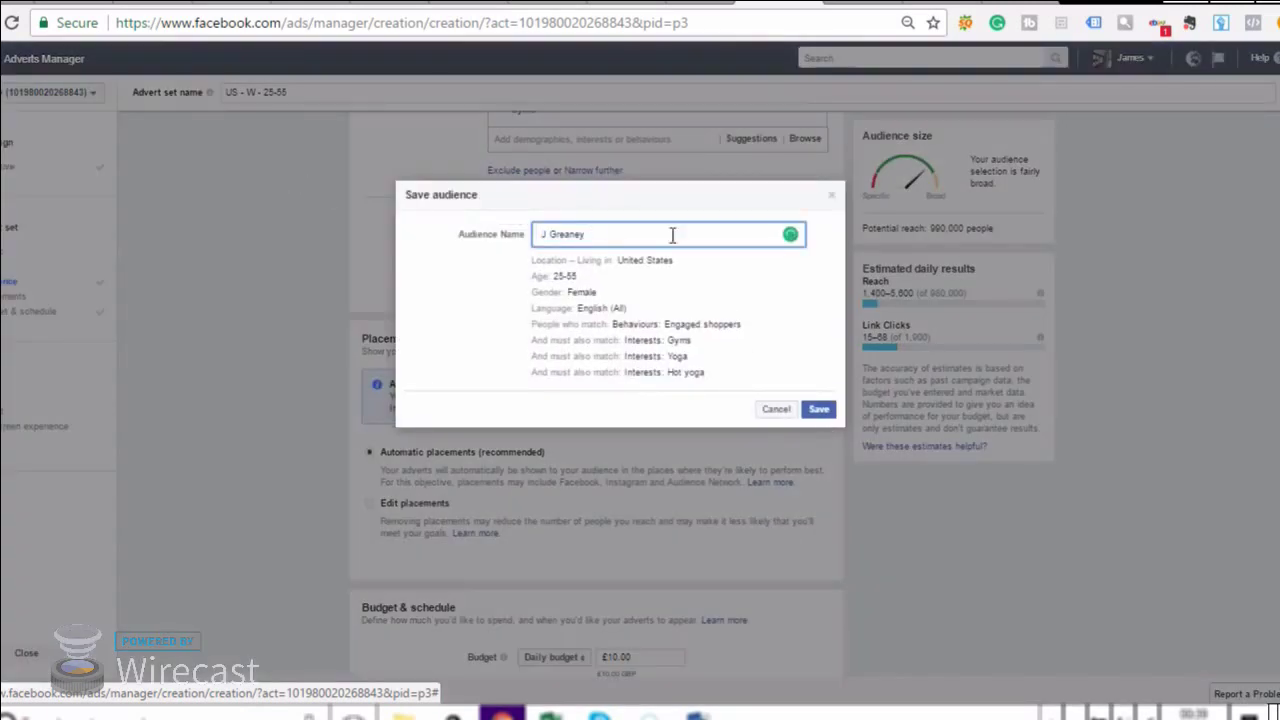
drag(619, 240, 486, 250)
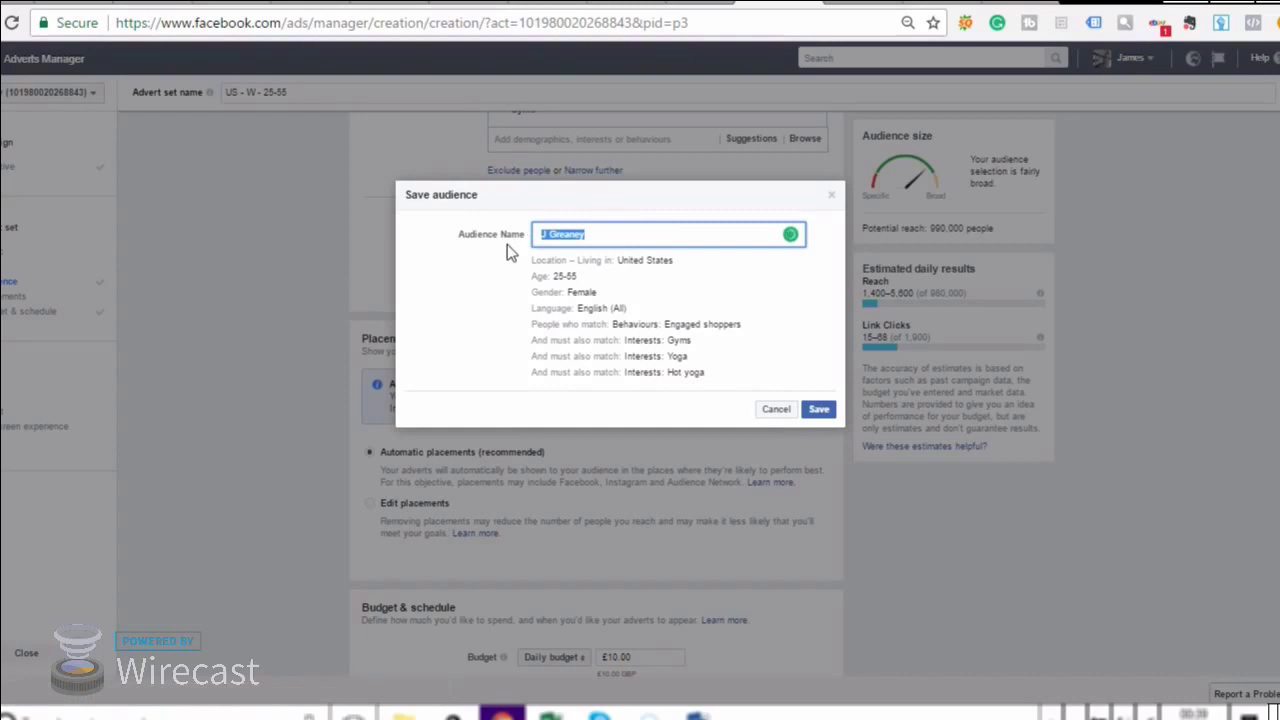
text(yoga pa)
text(nda)
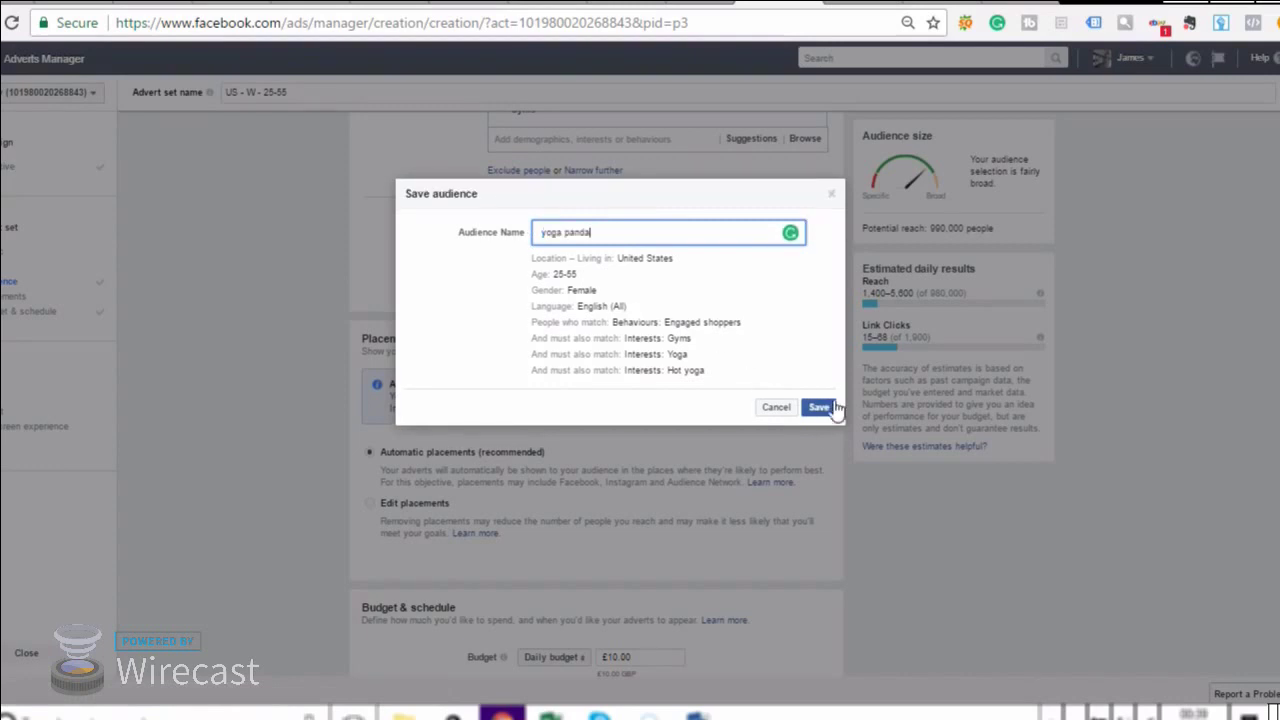
click(820, 409)
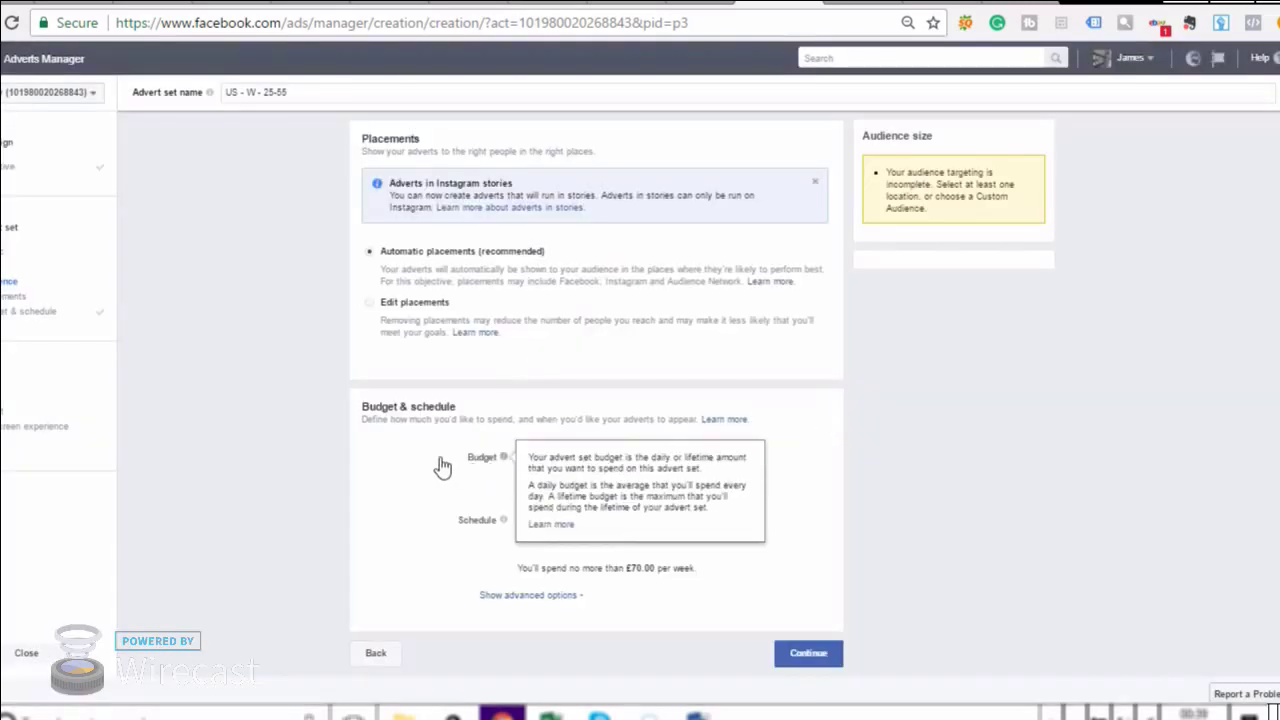
scroll(400, 490, up, 3)
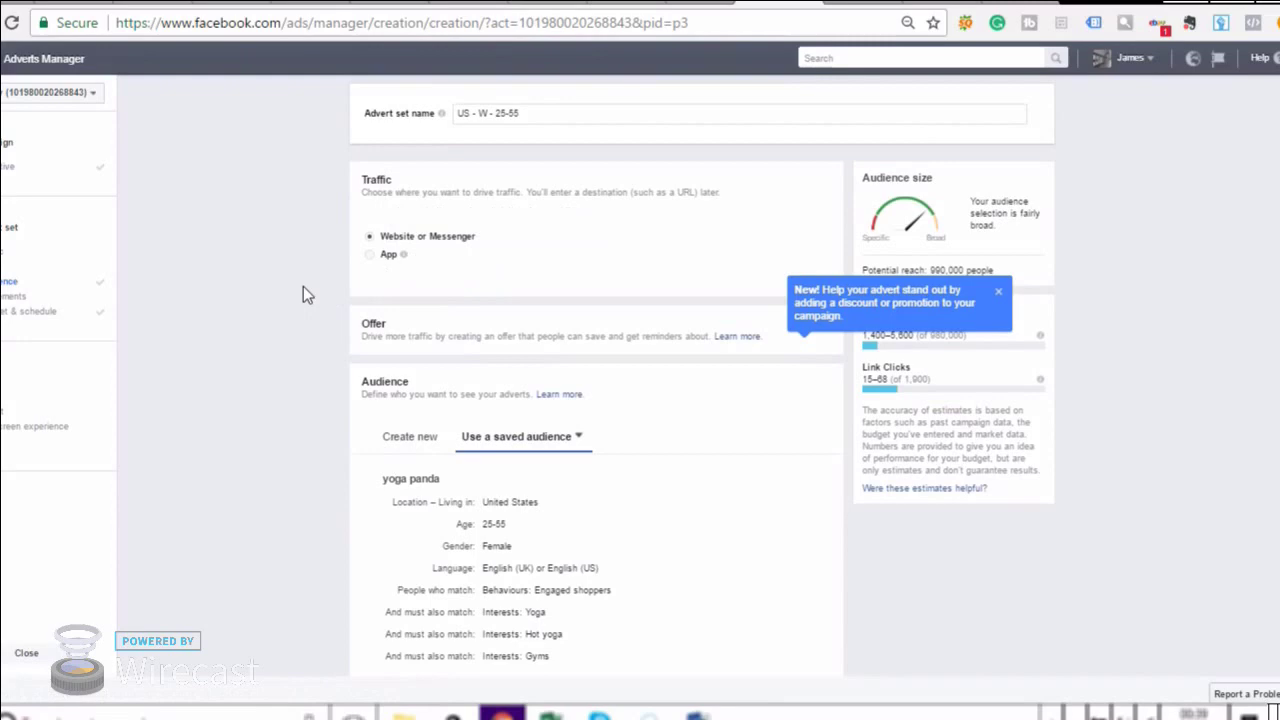
scroll(306, 290, down, 2)
scroll(317, 302, down, 2)
scroll(317, 302, down, 3)
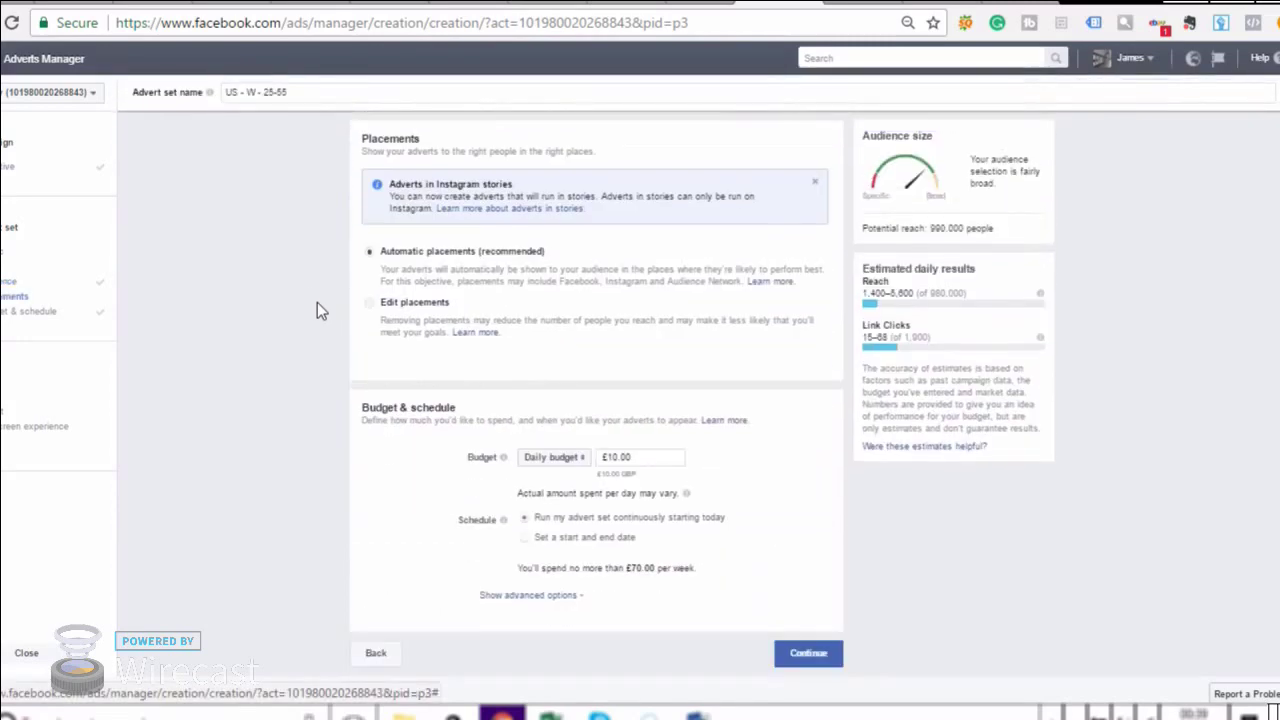
- Move on to advert setup and connect the Yoga Panda Facebook Page
click(779, 655)
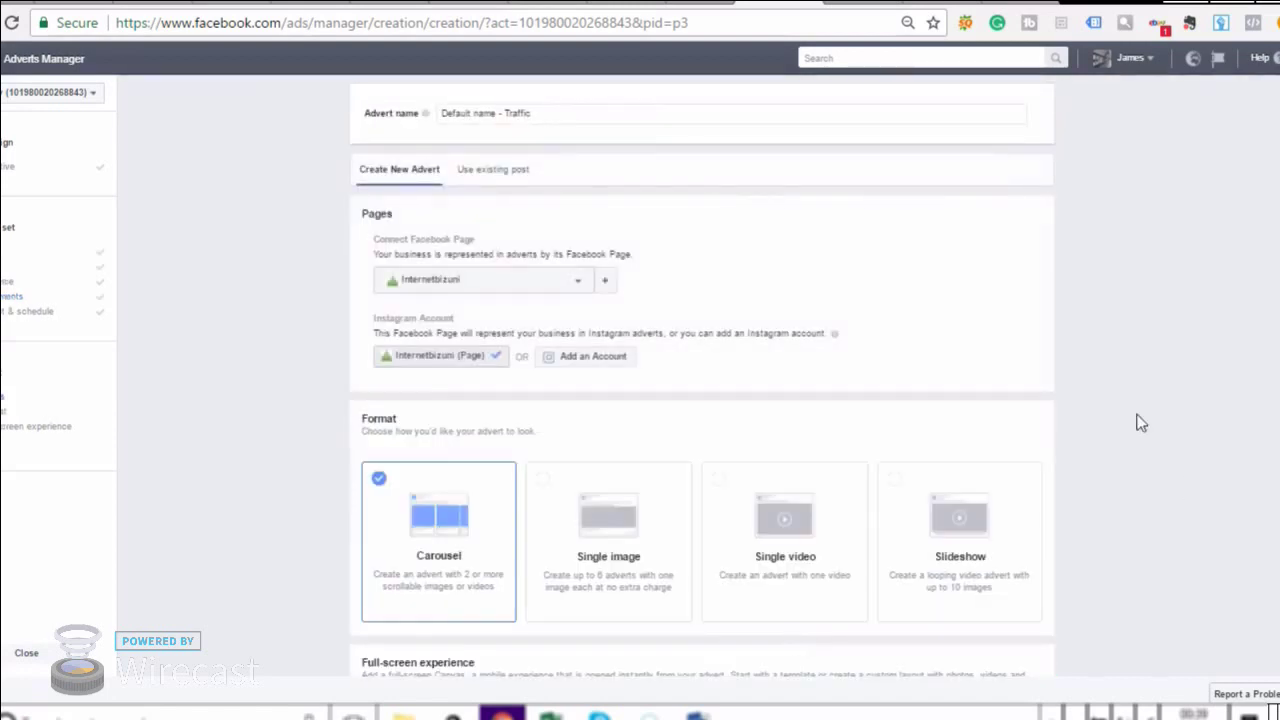
click(586, 289)
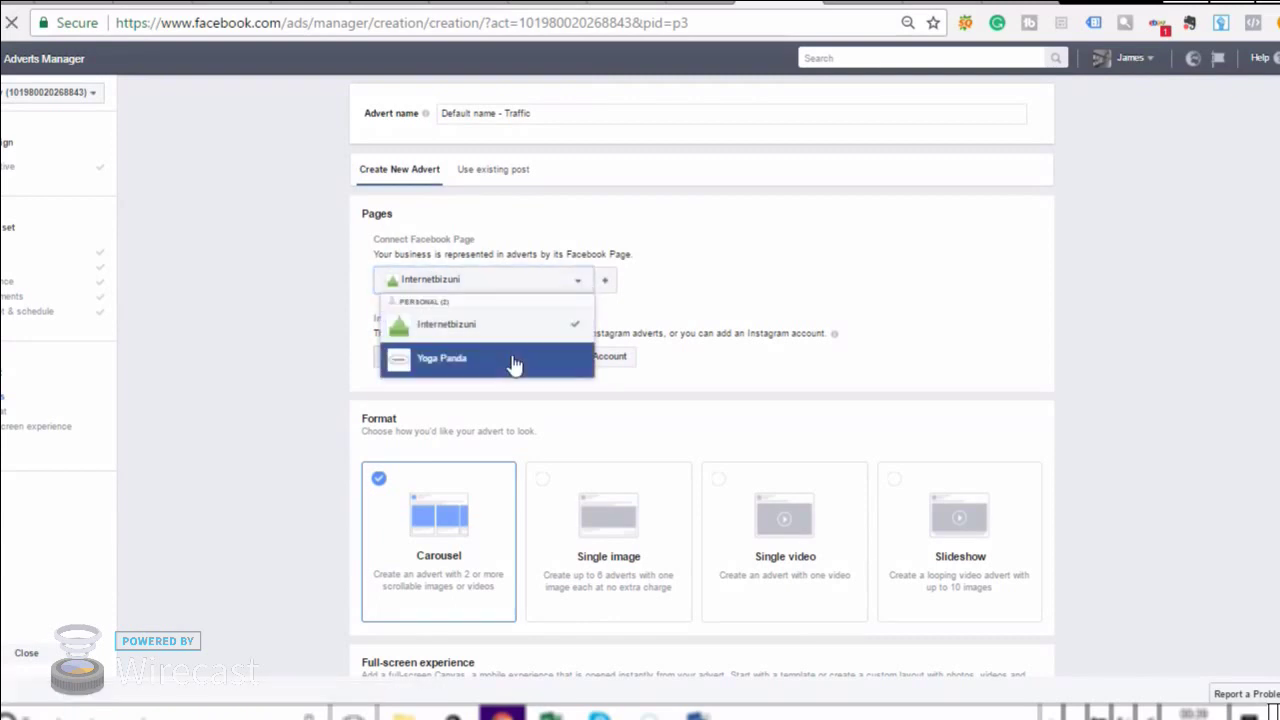
click(513, 360)
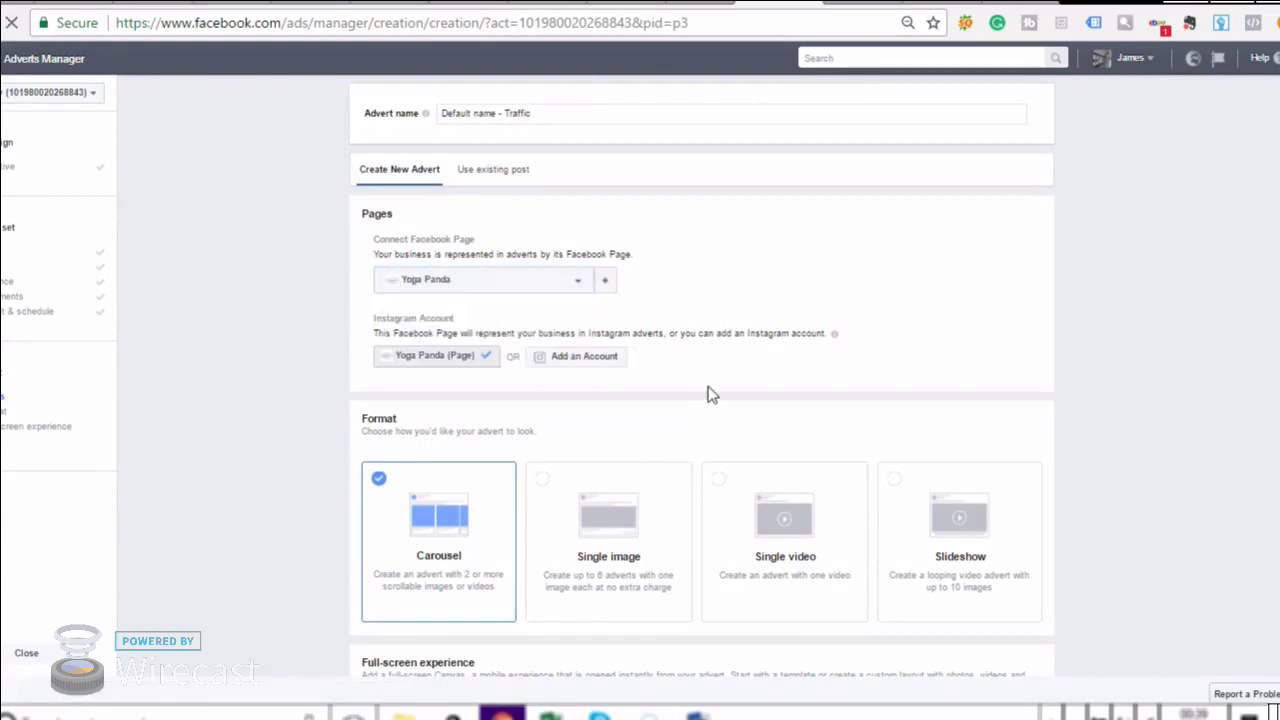
scroll(602, 405, down, 1)
scroll(600, 410, down, 2)
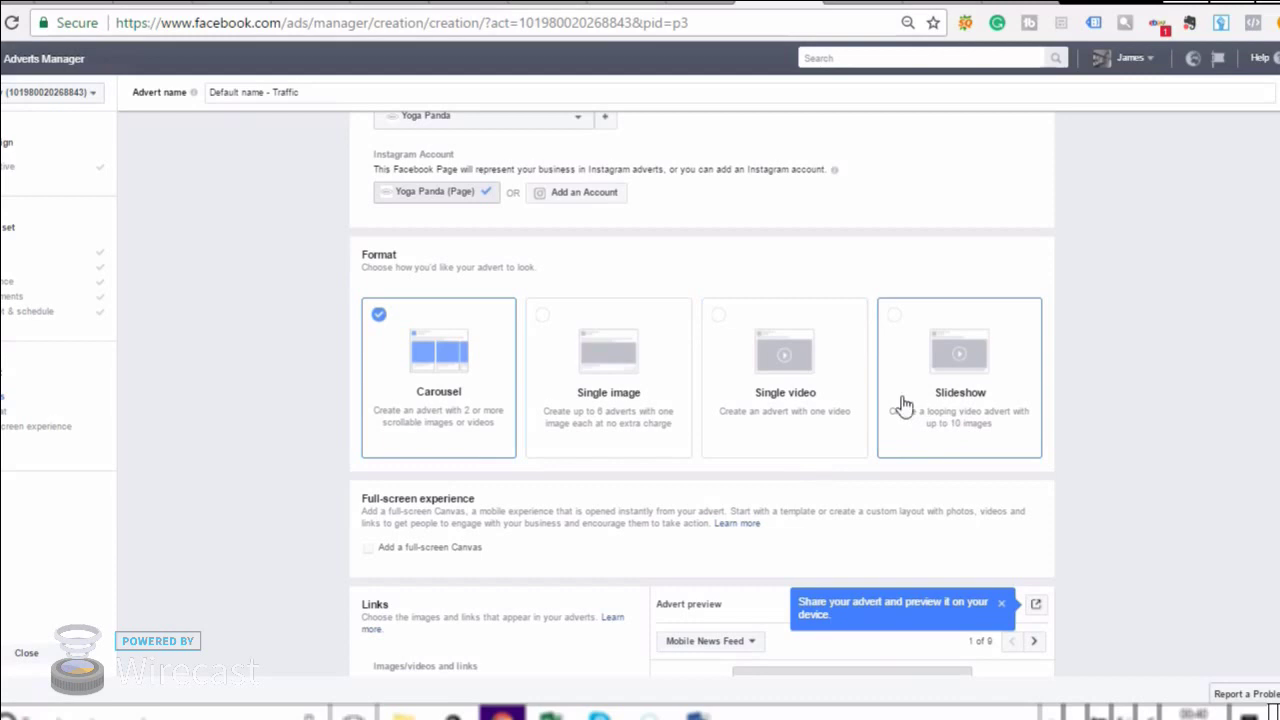
- Choose the single image format and upload the yoga mat image
click(617, 376)
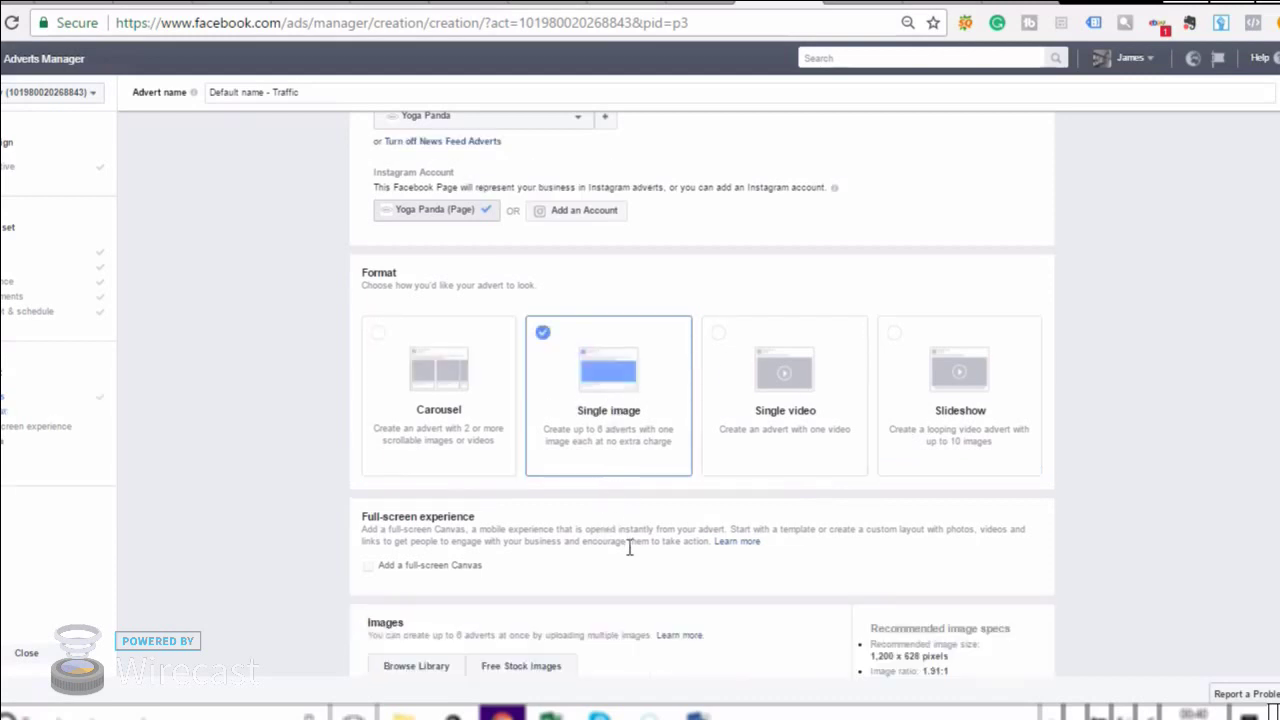
scroll(620, 530, down, 1)
scroll(630, 556, down, 2)
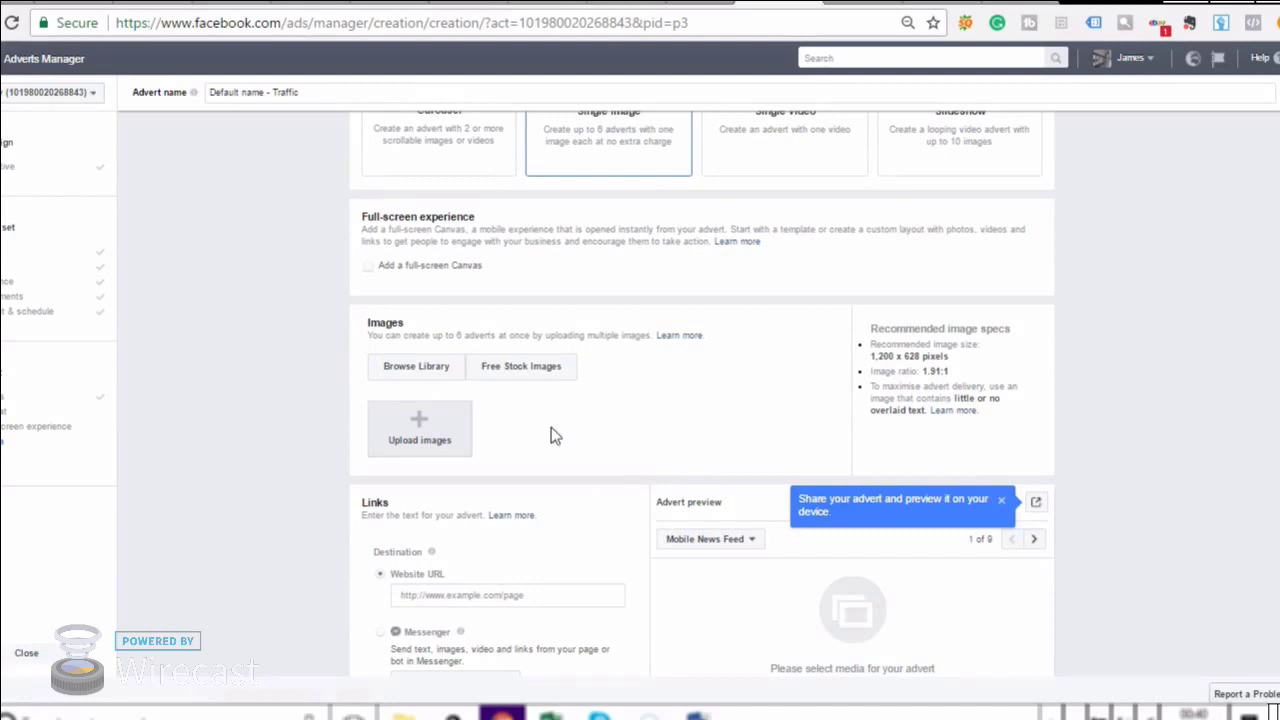
click(441, 437)
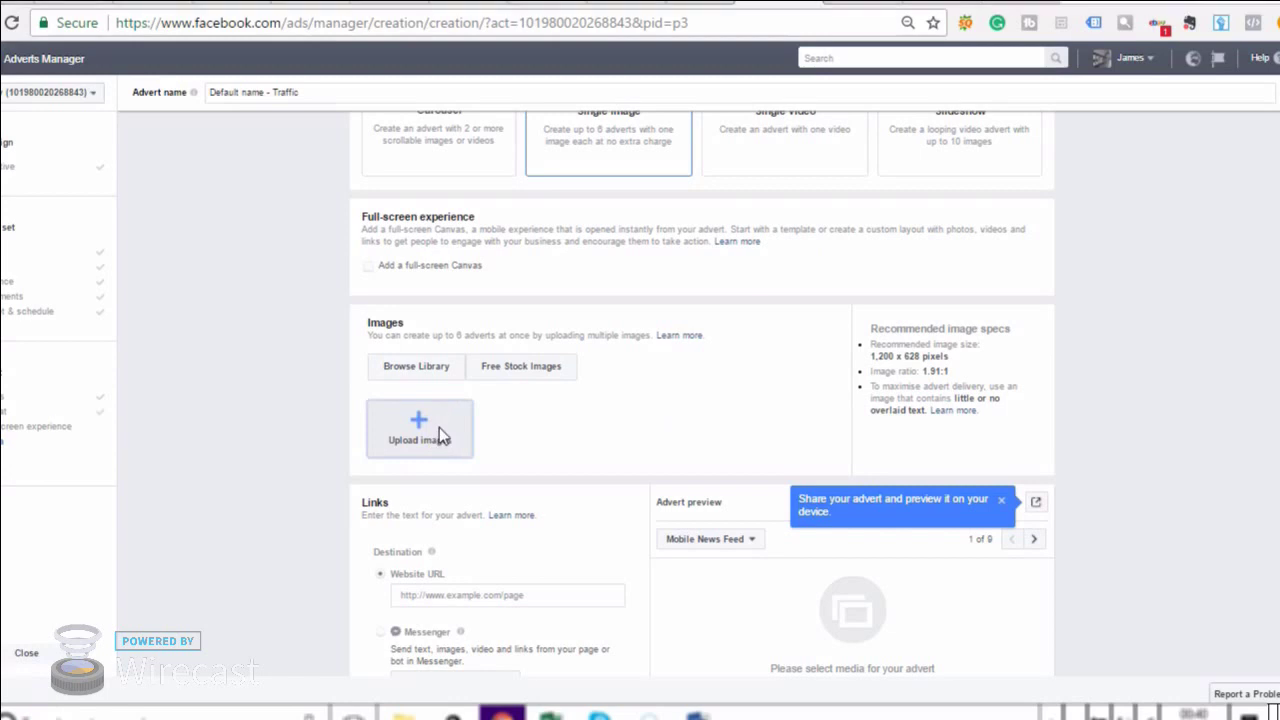
double_click(434, 438)
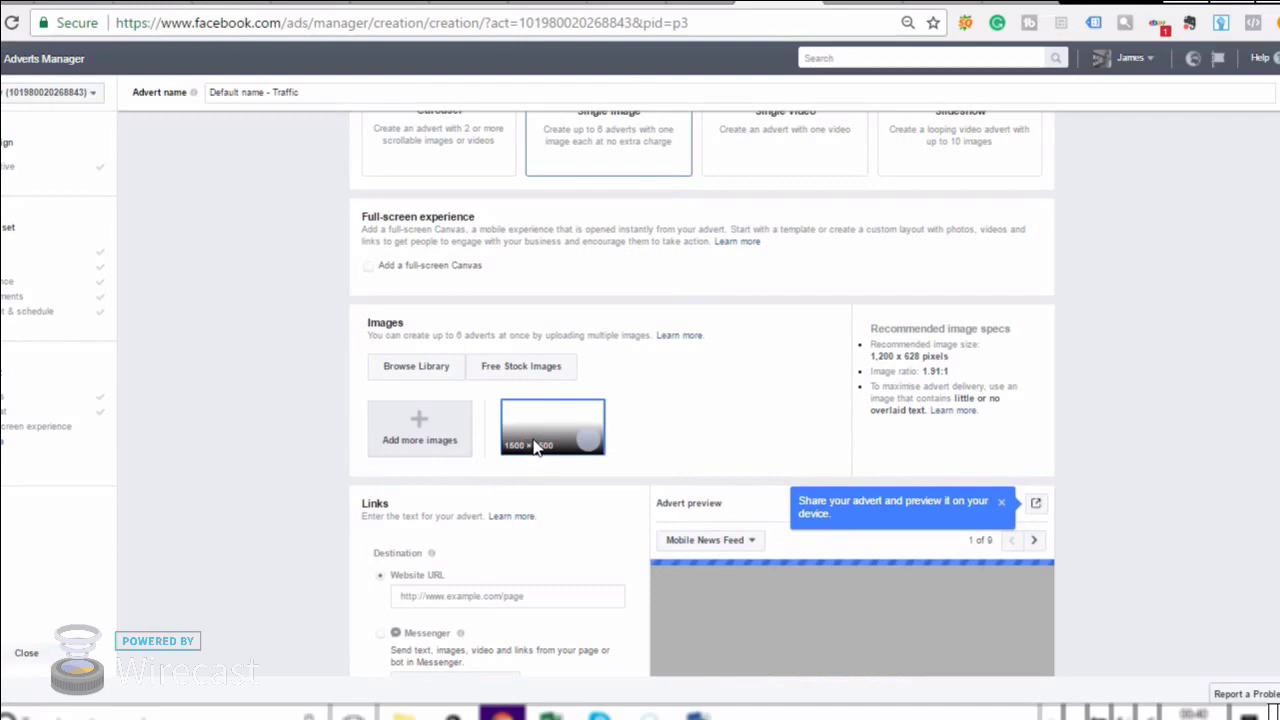
scroll(532, 446, down, 1)
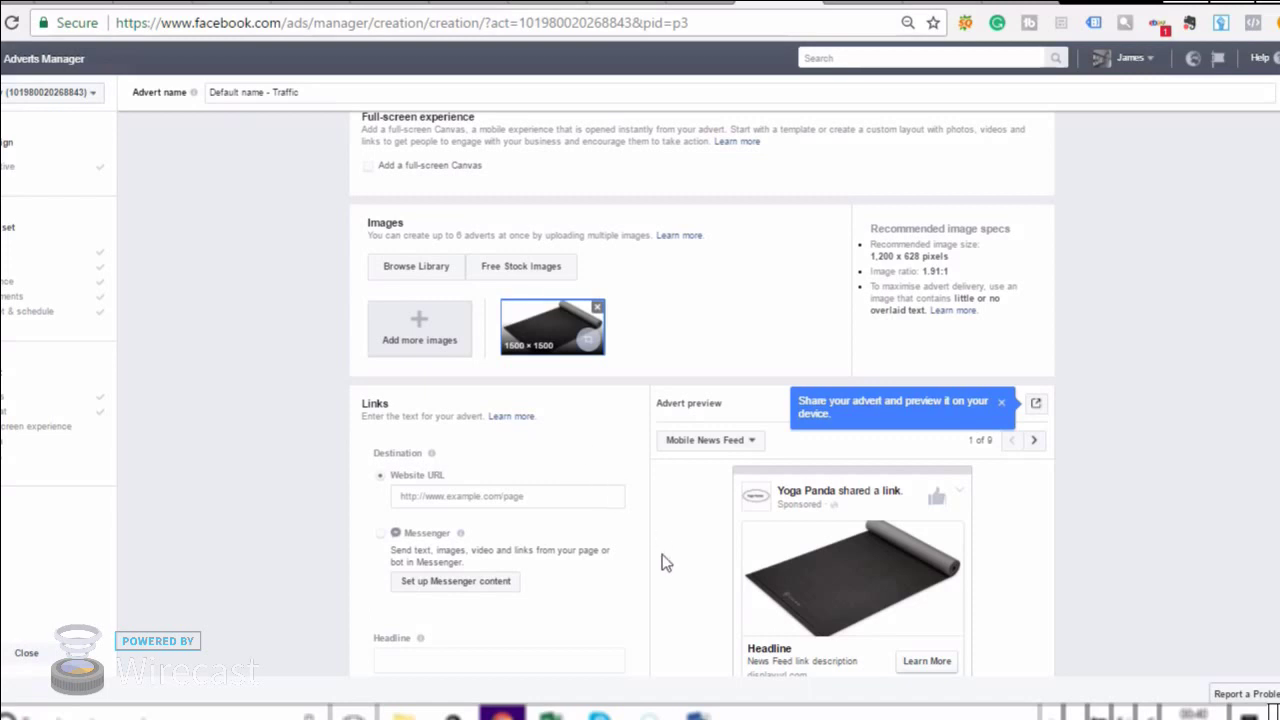
scroll(536, 572, down, 1)
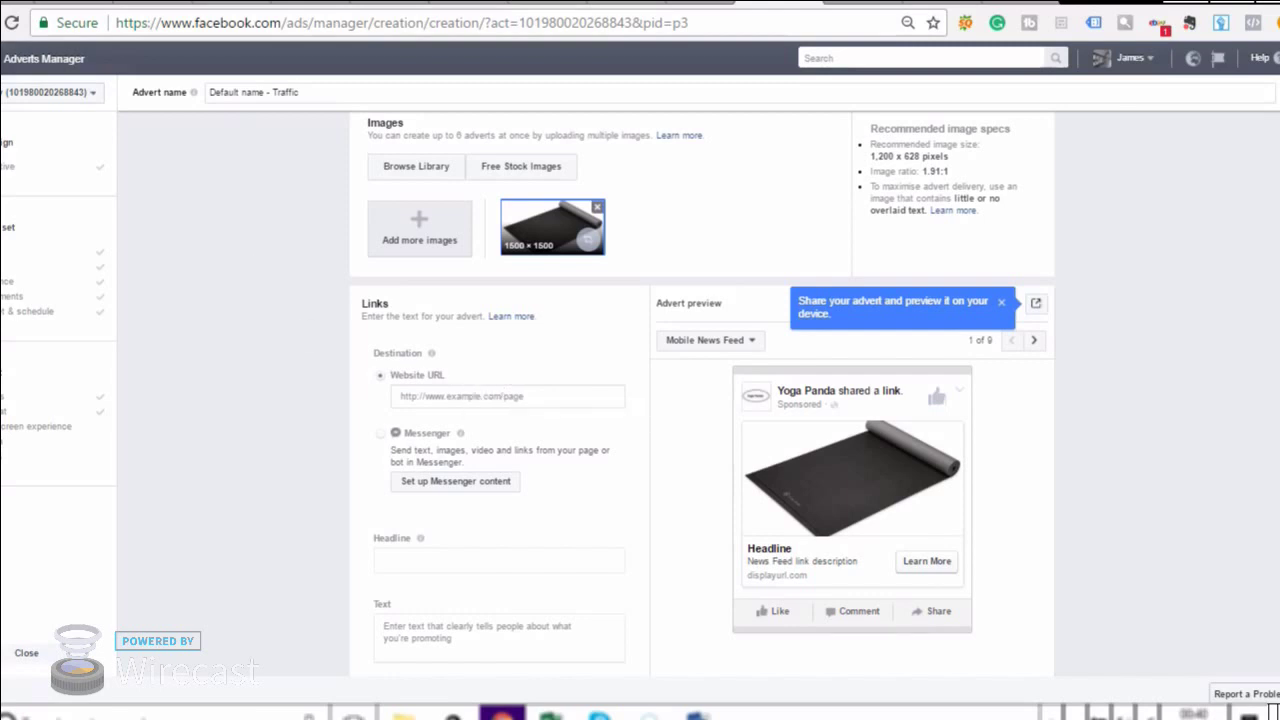
- Copy the amzpromoter.com/o/zjeq/yoga-mat promo URL from the AMZPromoter tab
click(250, 3)
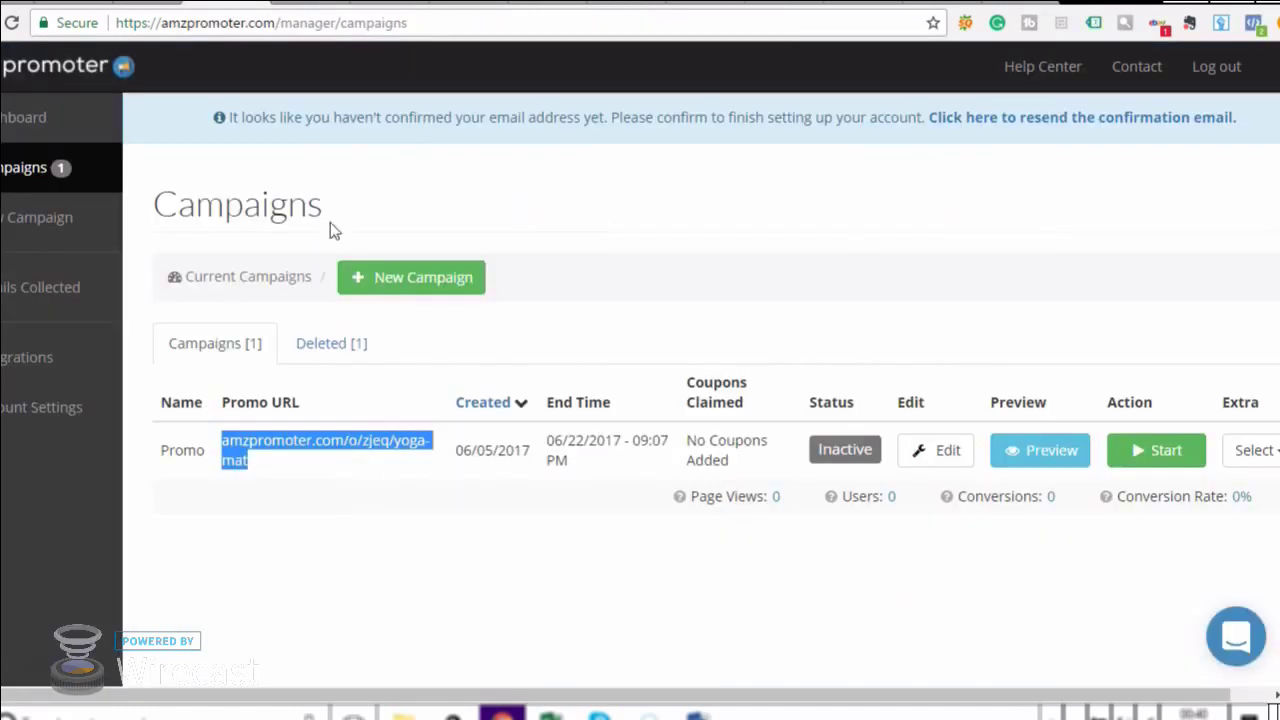
right_click(296, 450)
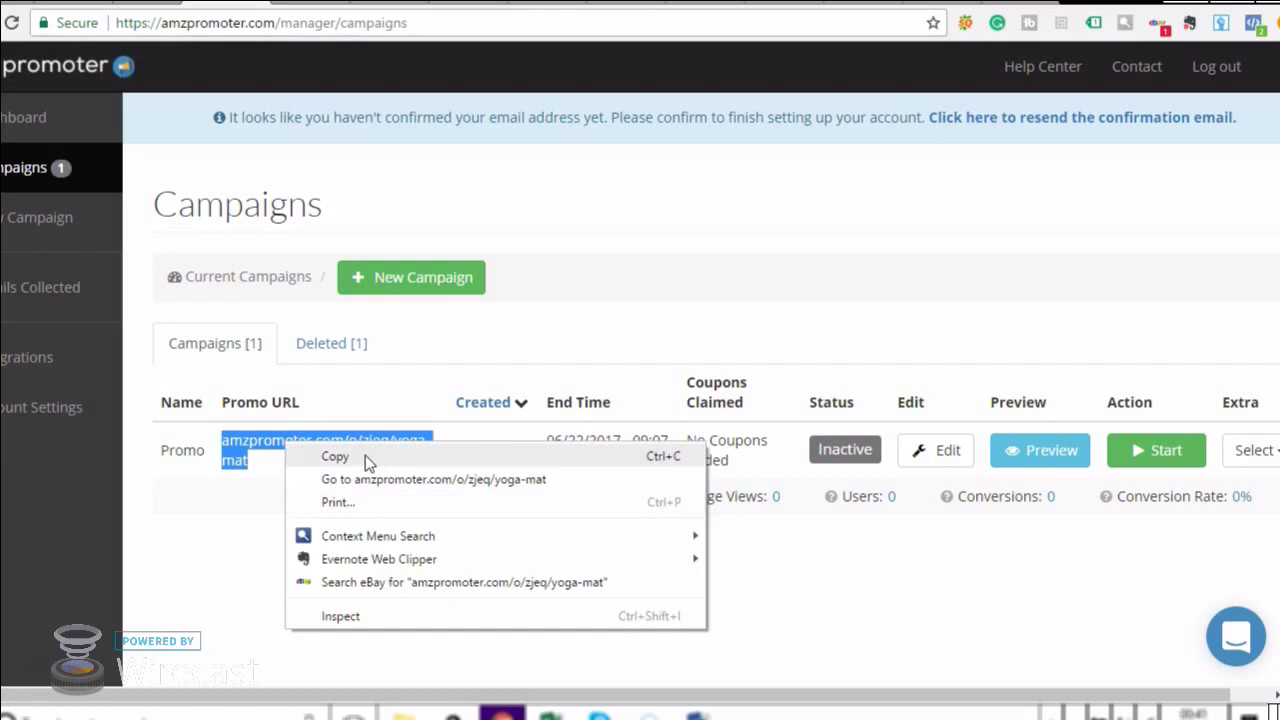
click(365, 456)
- Paste amzpromoter.com/o/zjeq/yoga-mat into the advert's Website URL field
click(780, 3)
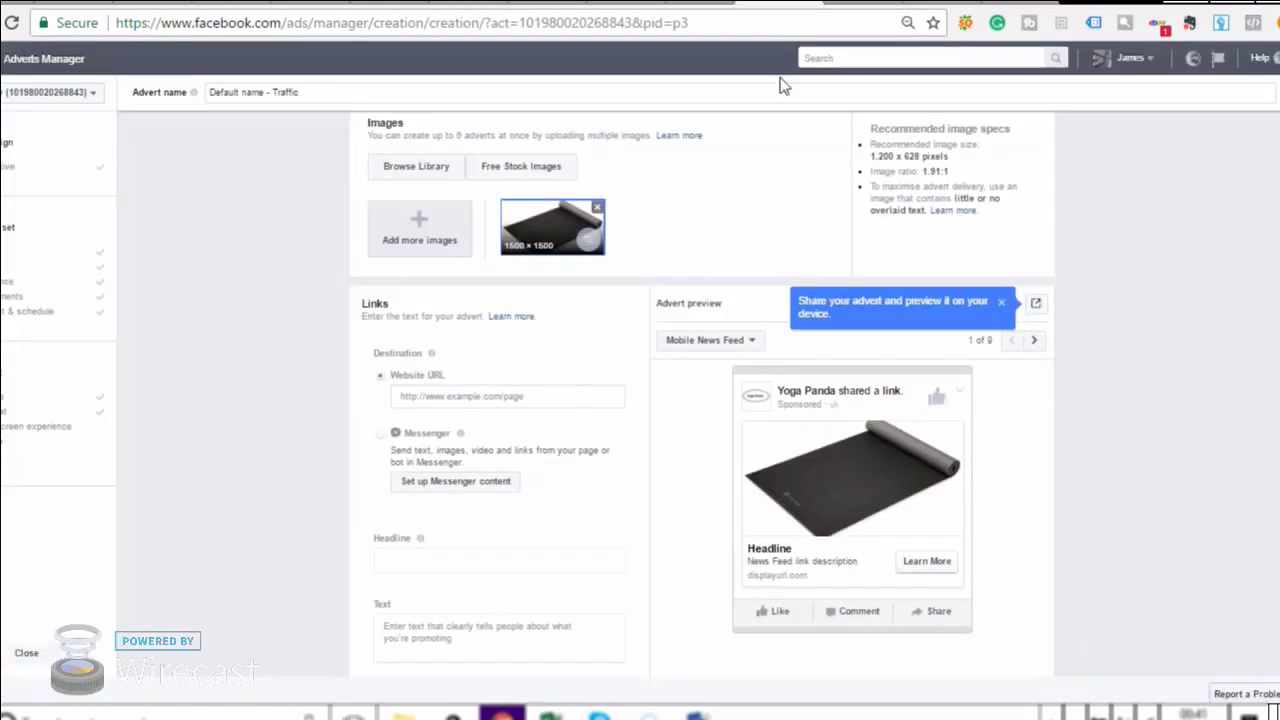
right_click(457, 401)
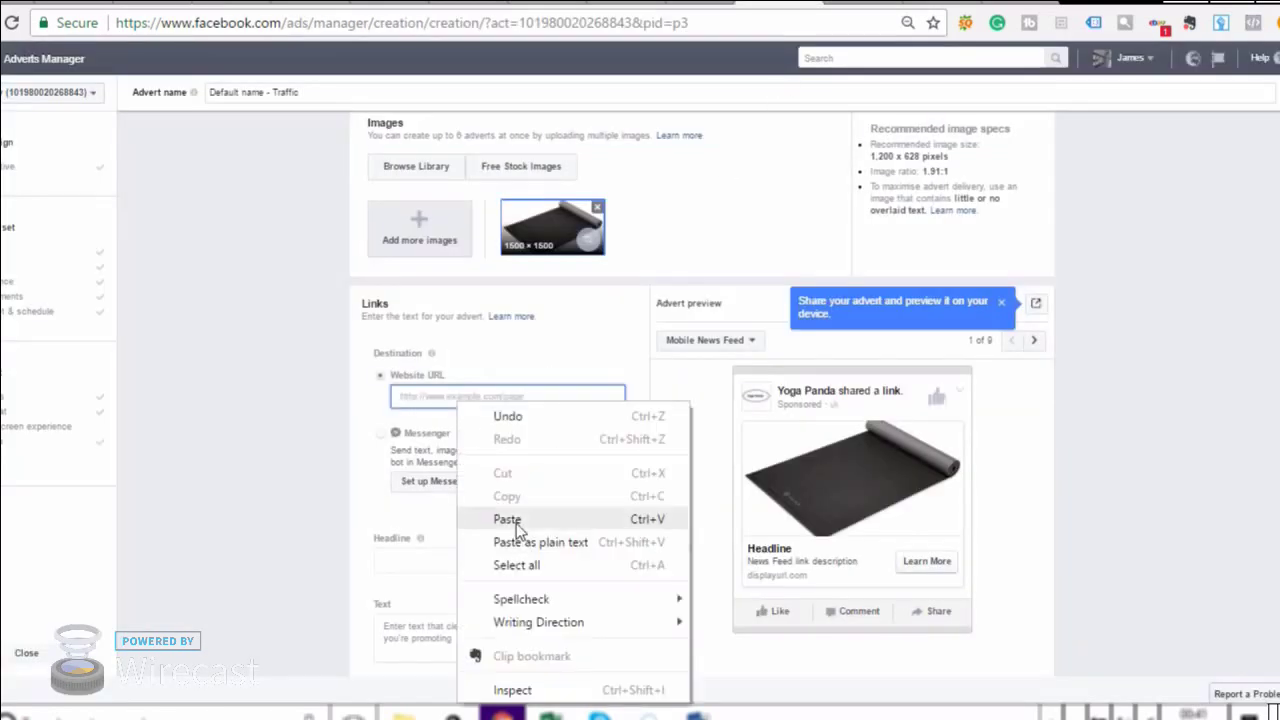
click(505, 518)
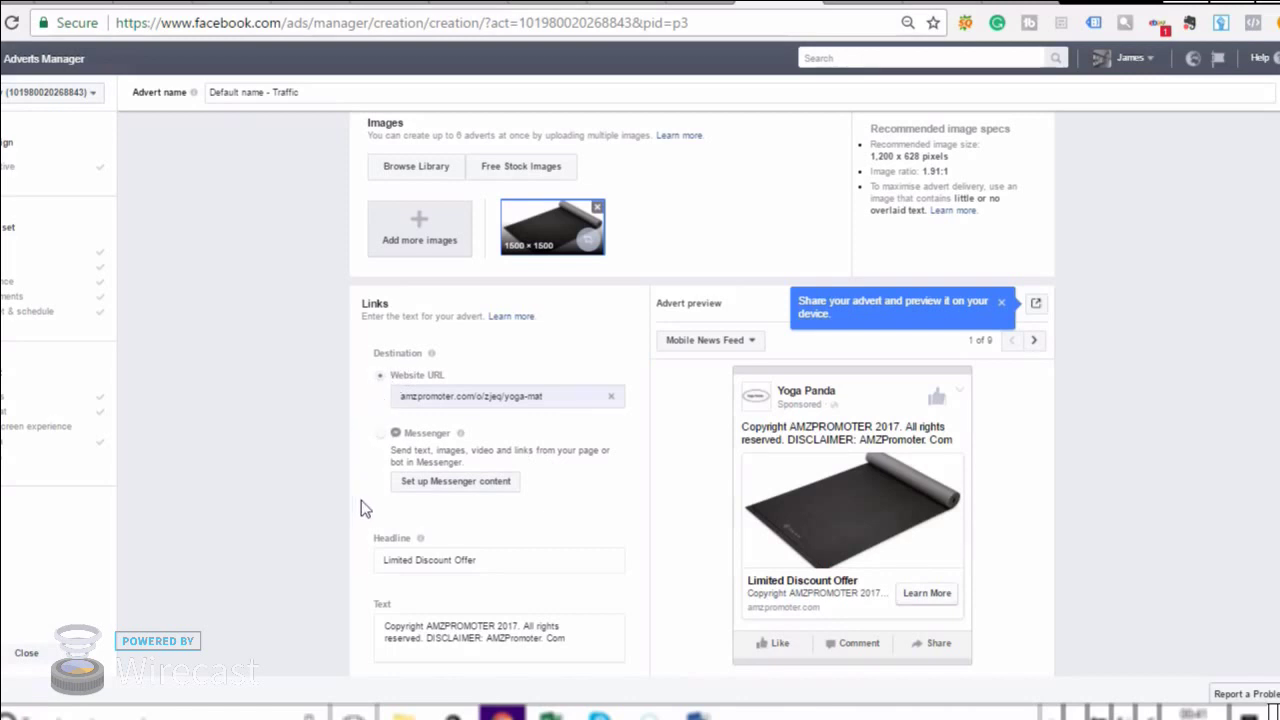
scroll(405, 592, down, 3)
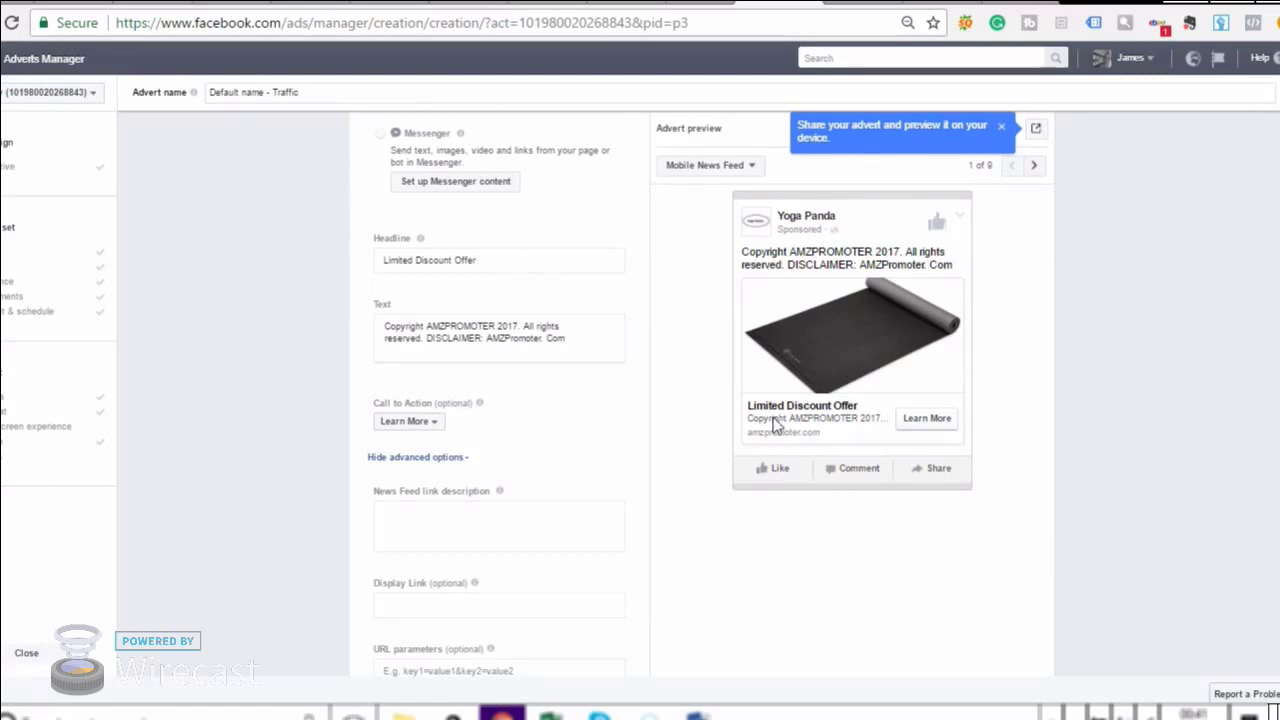
- Replace the ad text with 'Easy Roll Yoga Mat Massive Sale Now On!' and append '50% Off' to the headline
triple_click(588, 343)
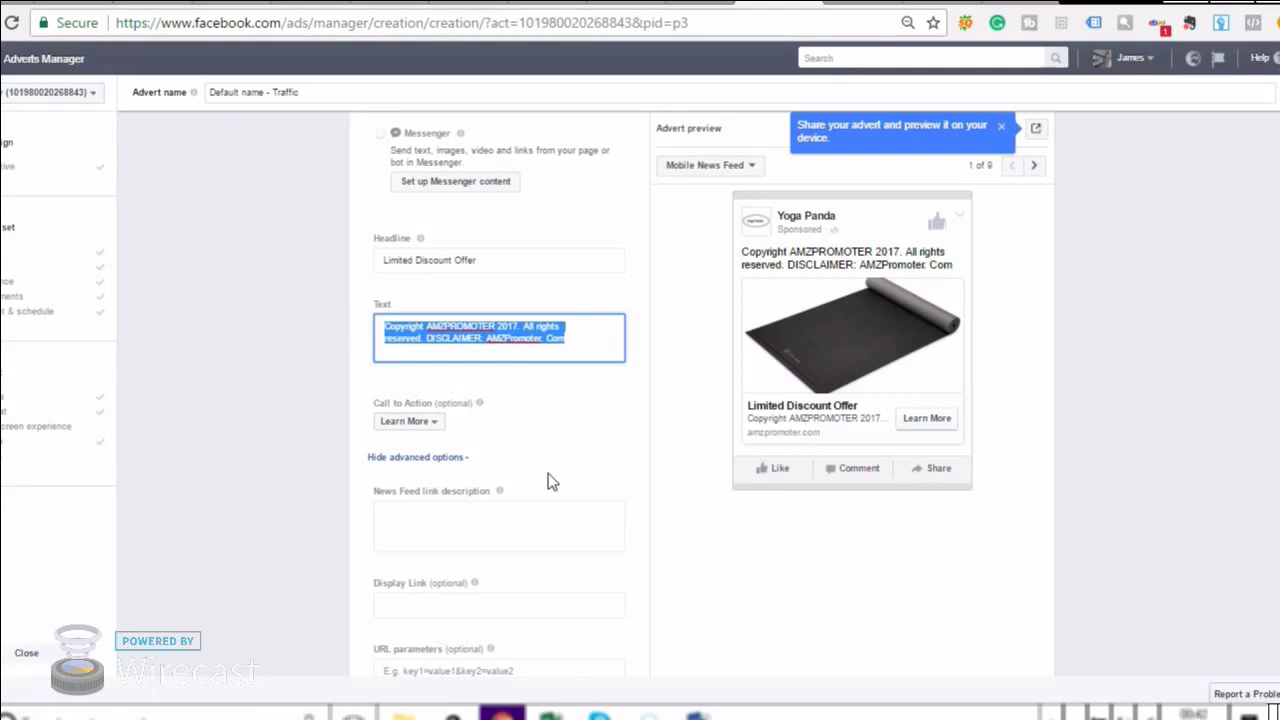
text(Easy )
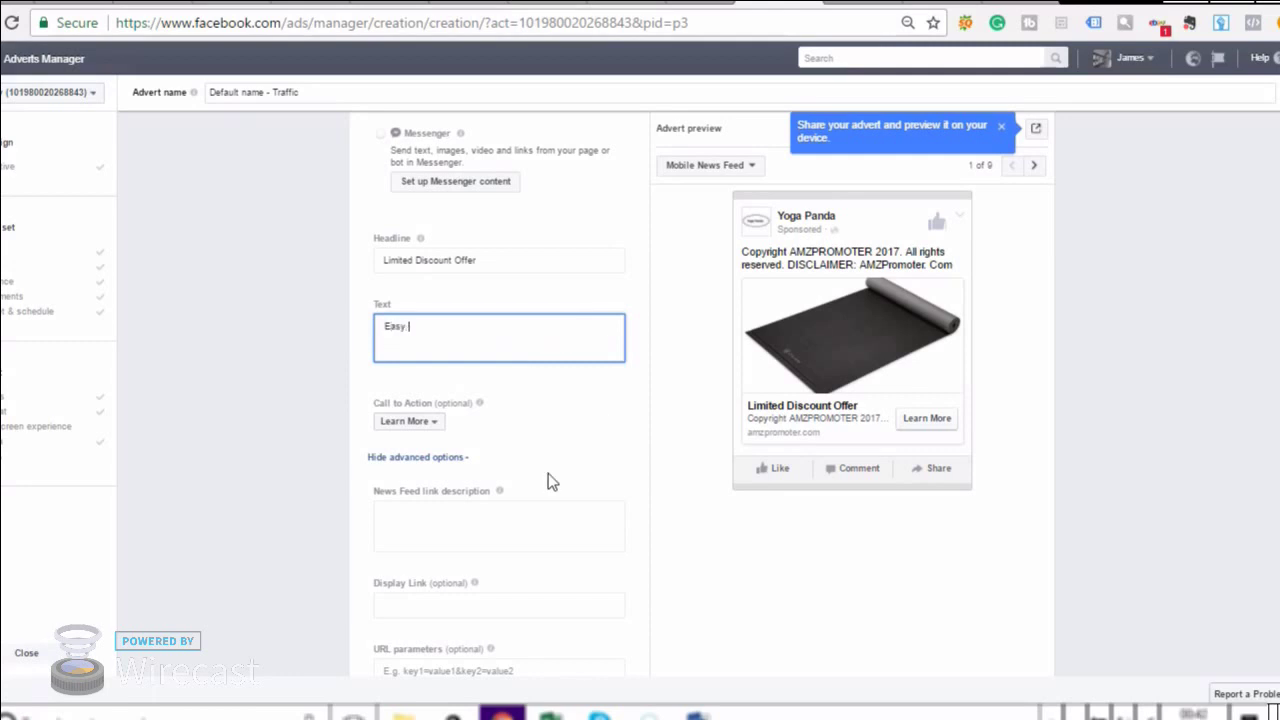
text(Roll )
text(Yog)
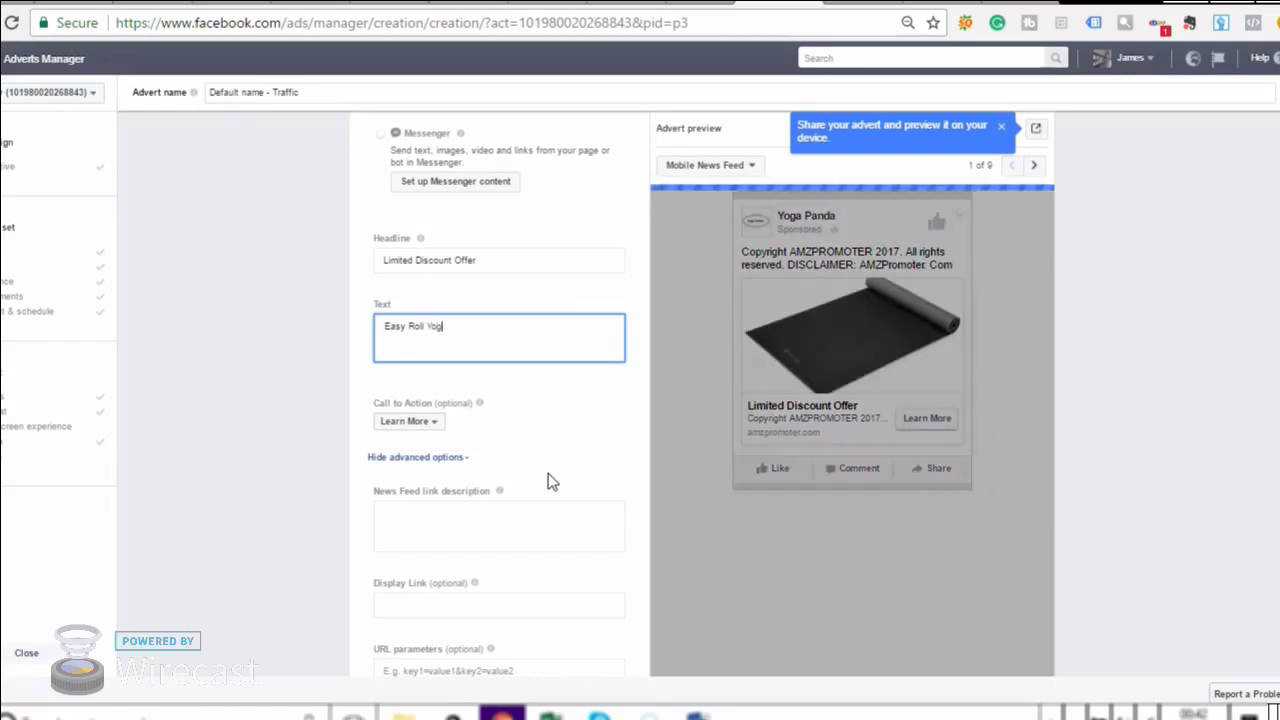
text(a Mat)
text( Mas)
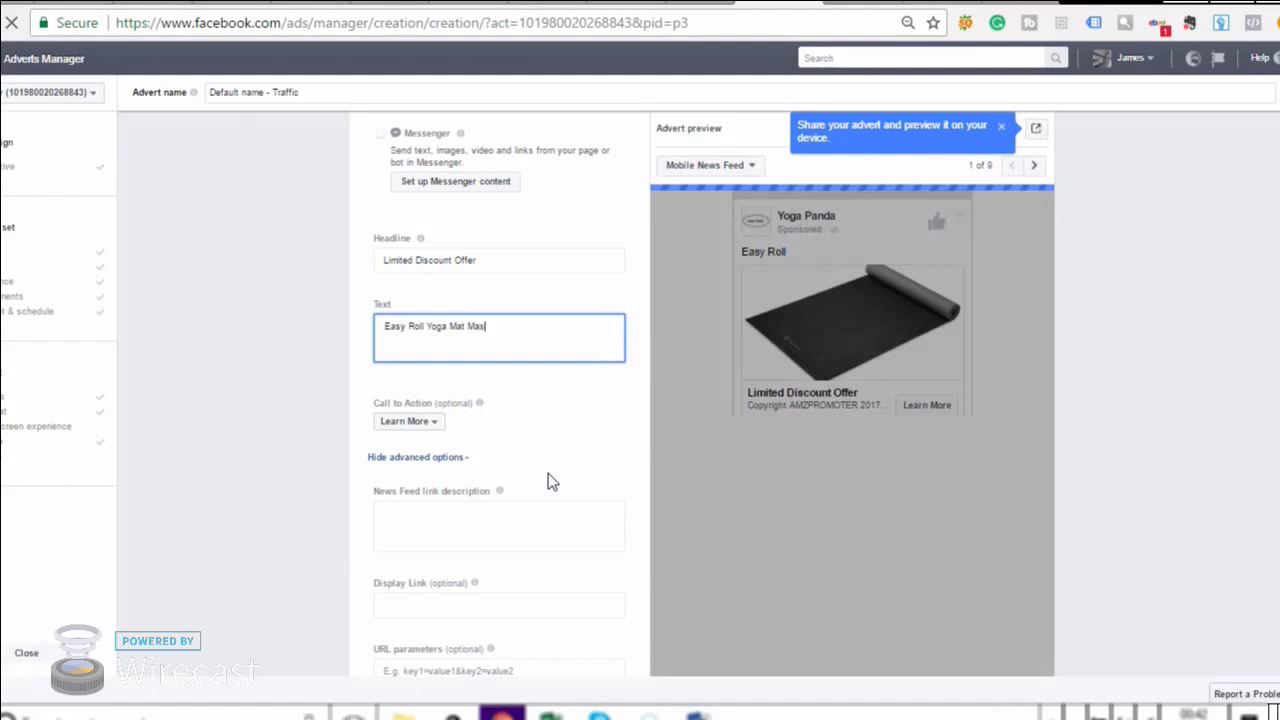
text(sive )
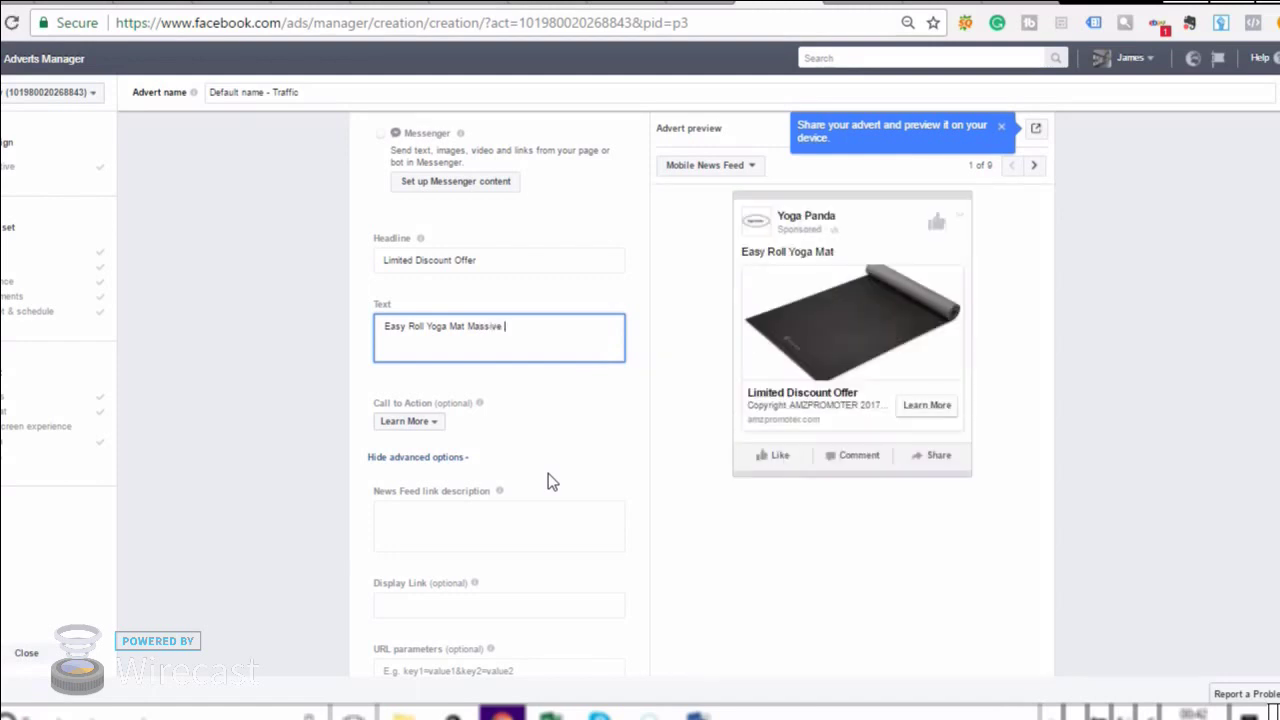
text(Sale )
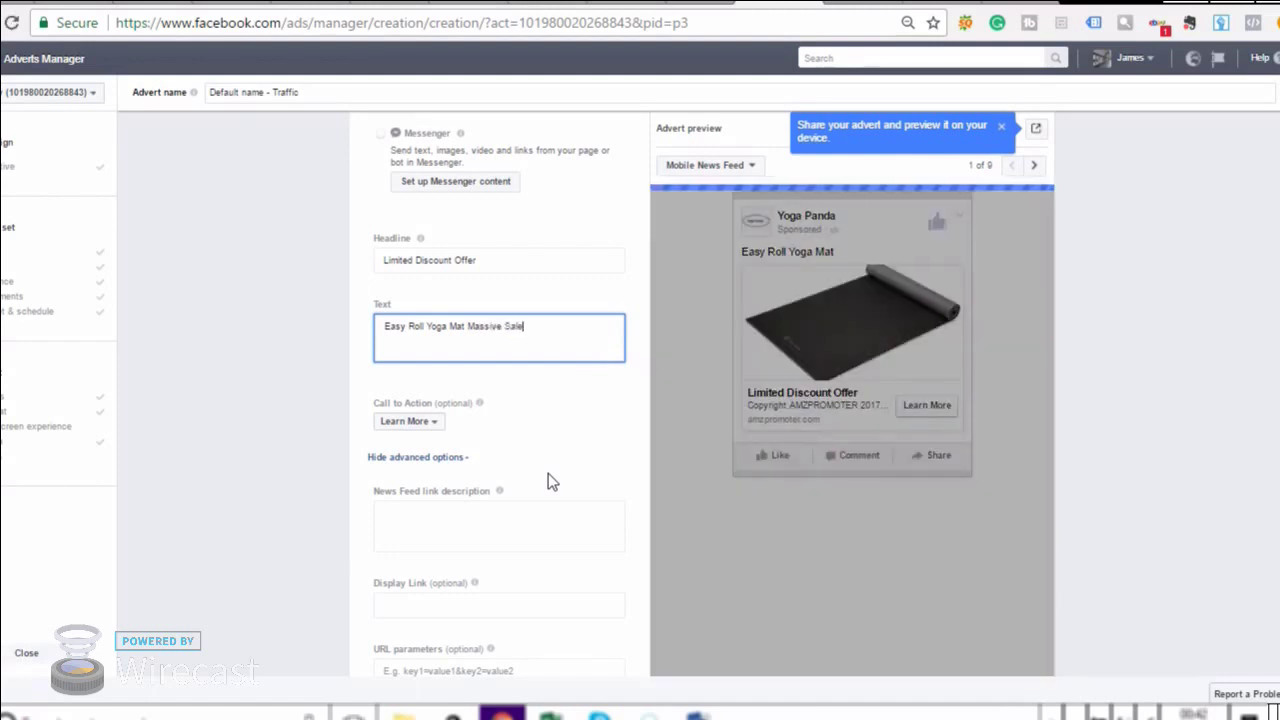
text(Now )
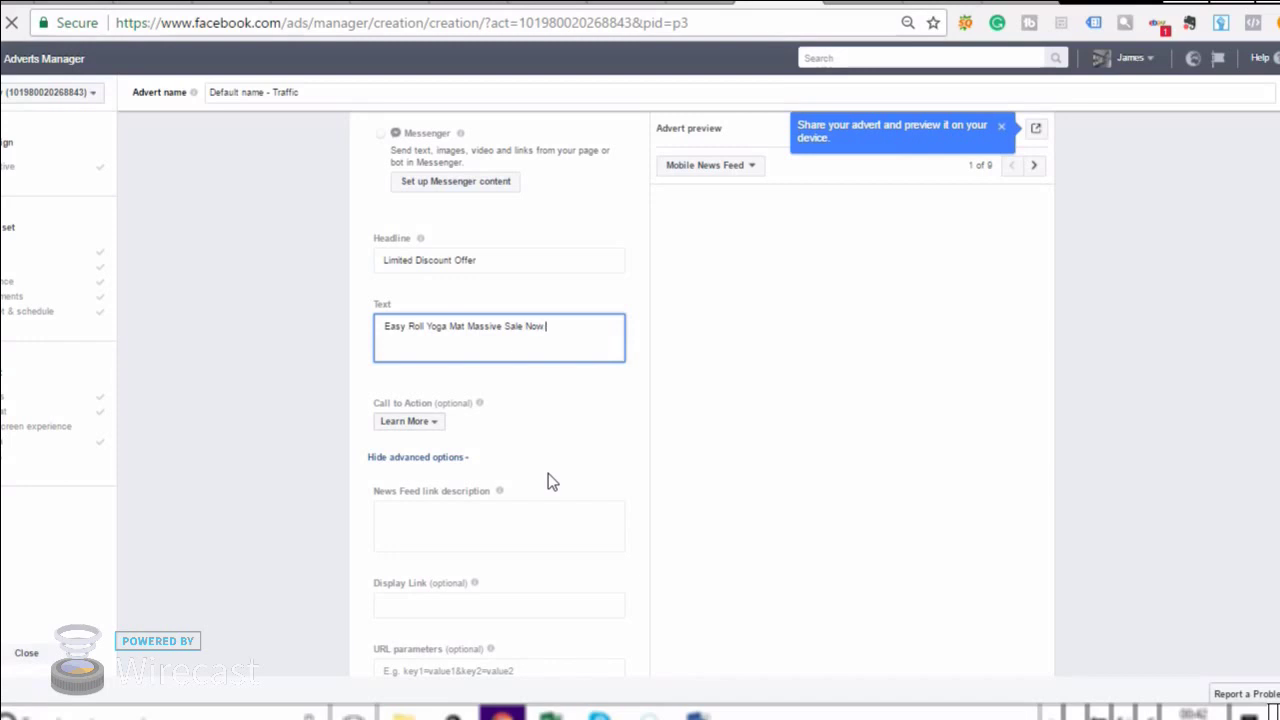
text(On!)
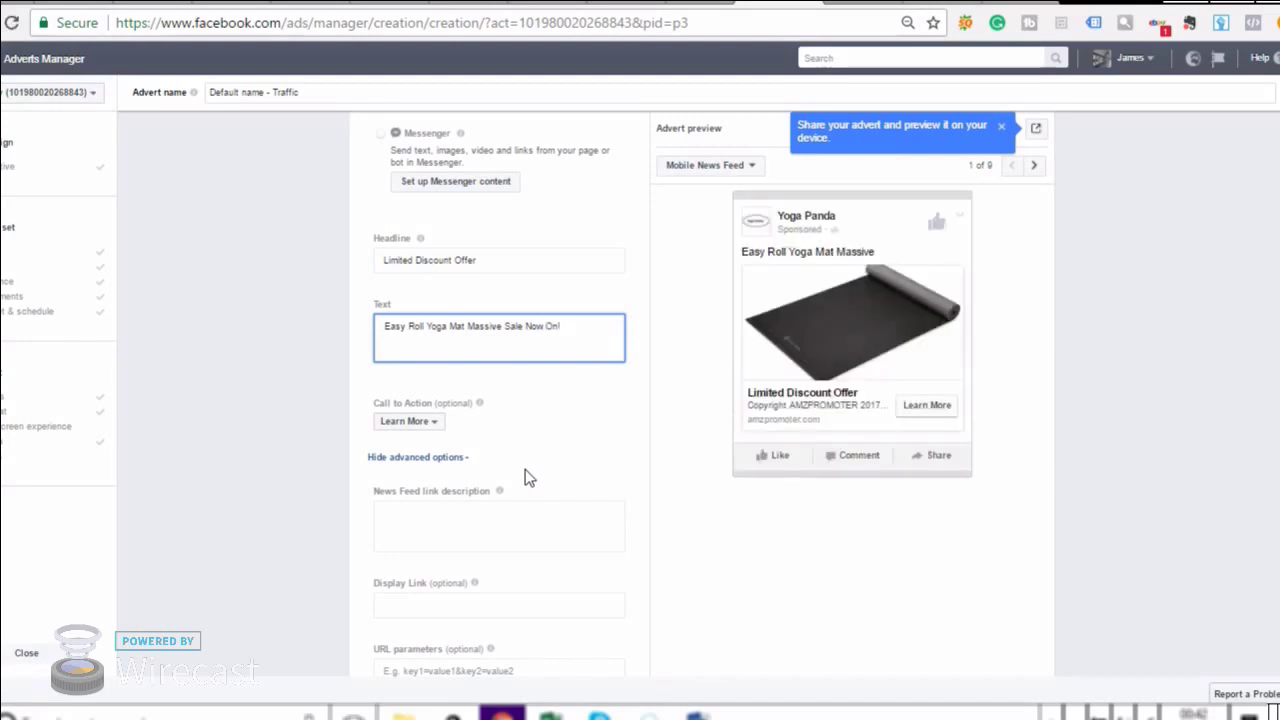
click(525, 469)
click(511, 262)
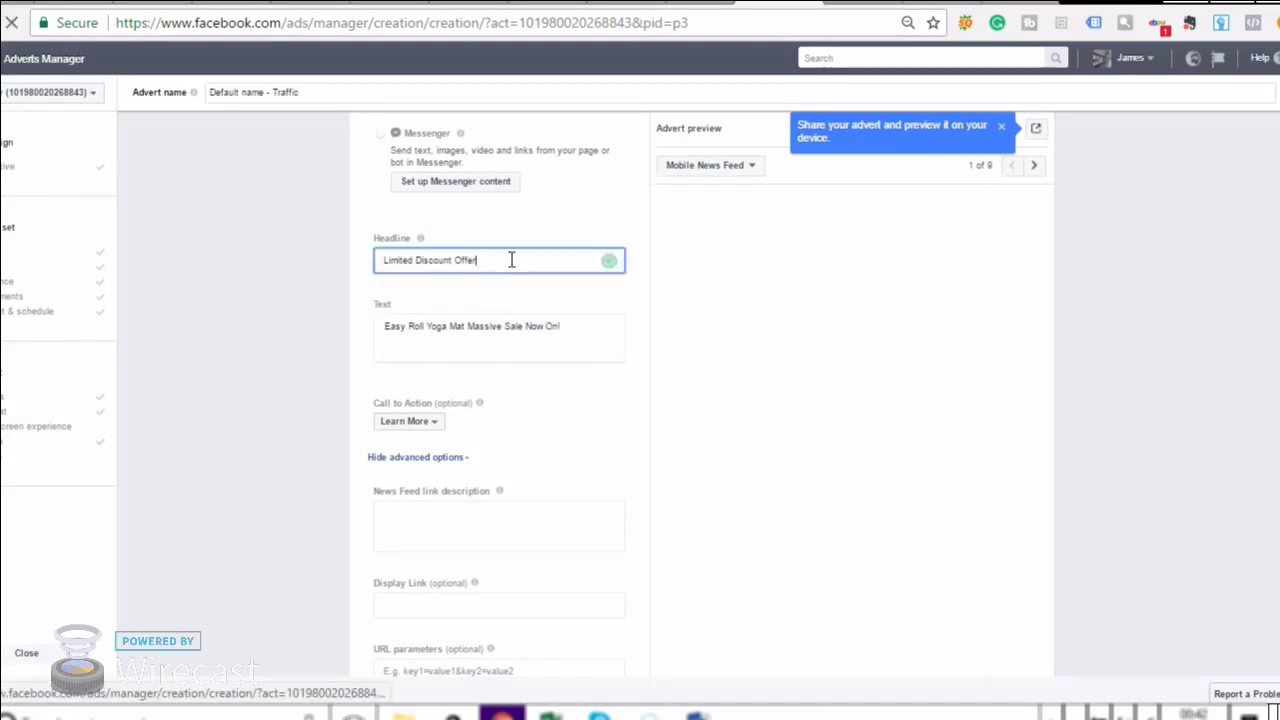
text( 50)
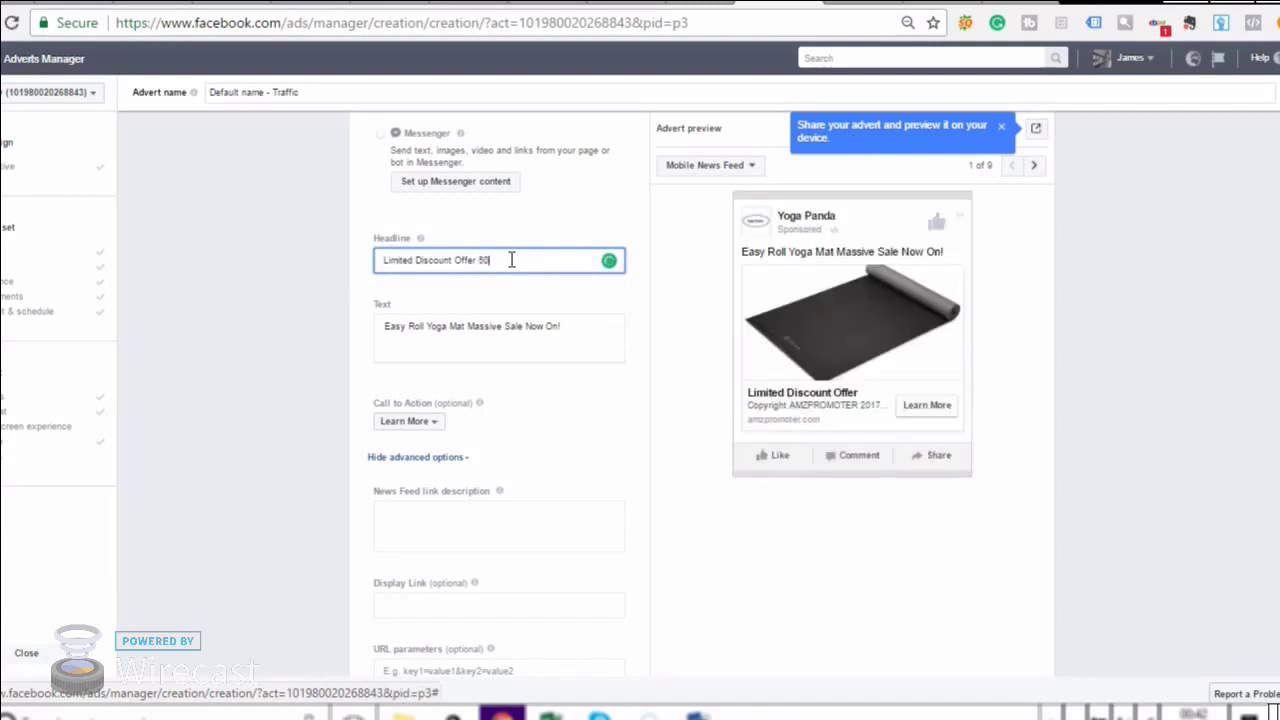
text(%)
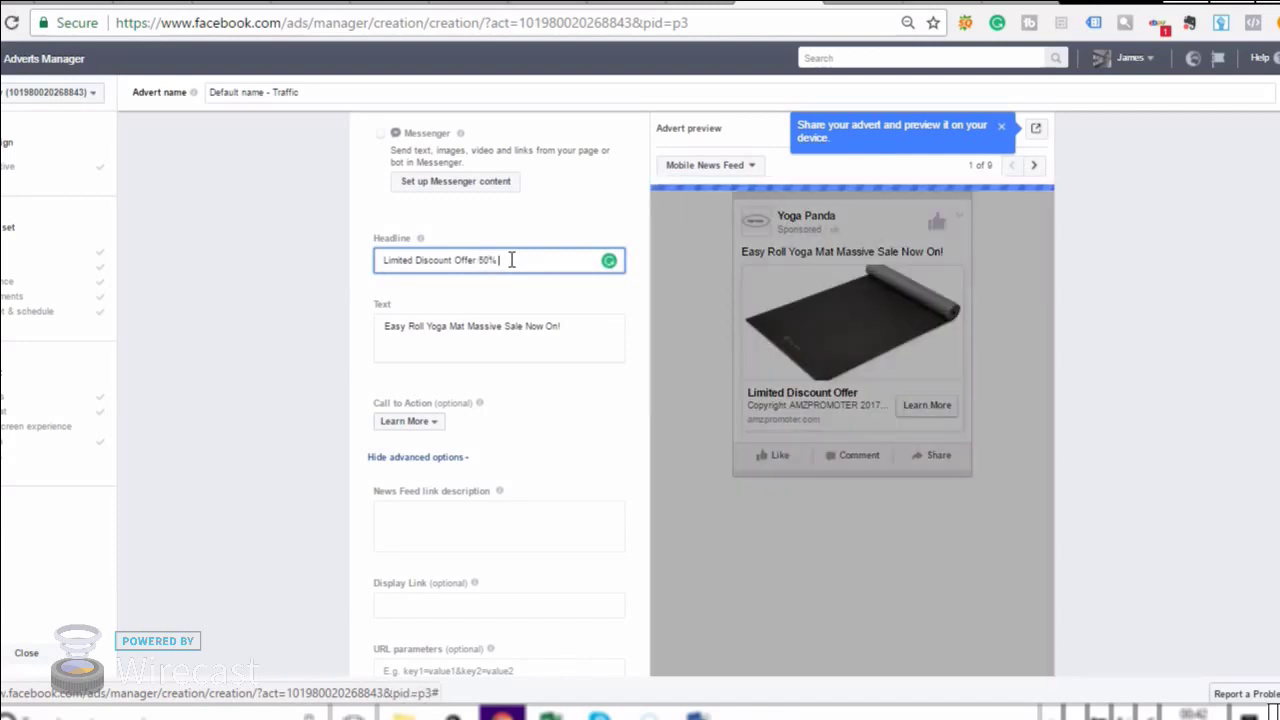
text( Off)
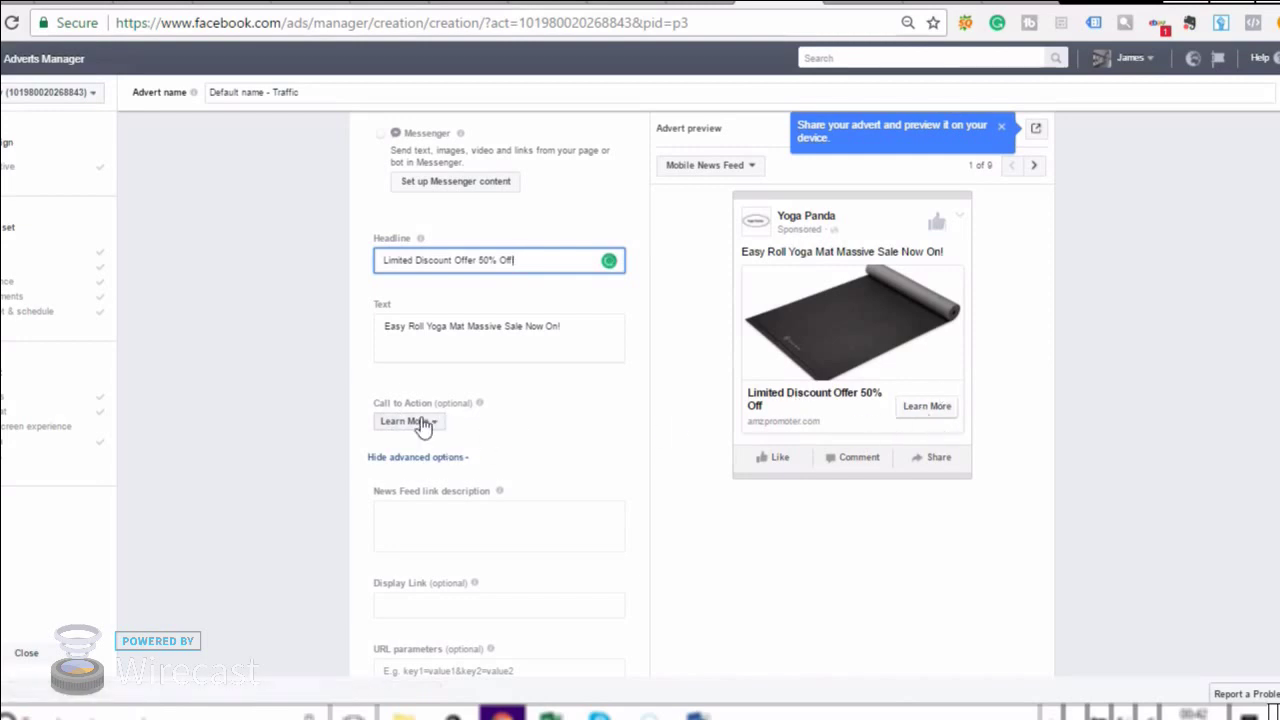
- Change the call-to-action button from Learn More to Sign Up
click(422, 422)
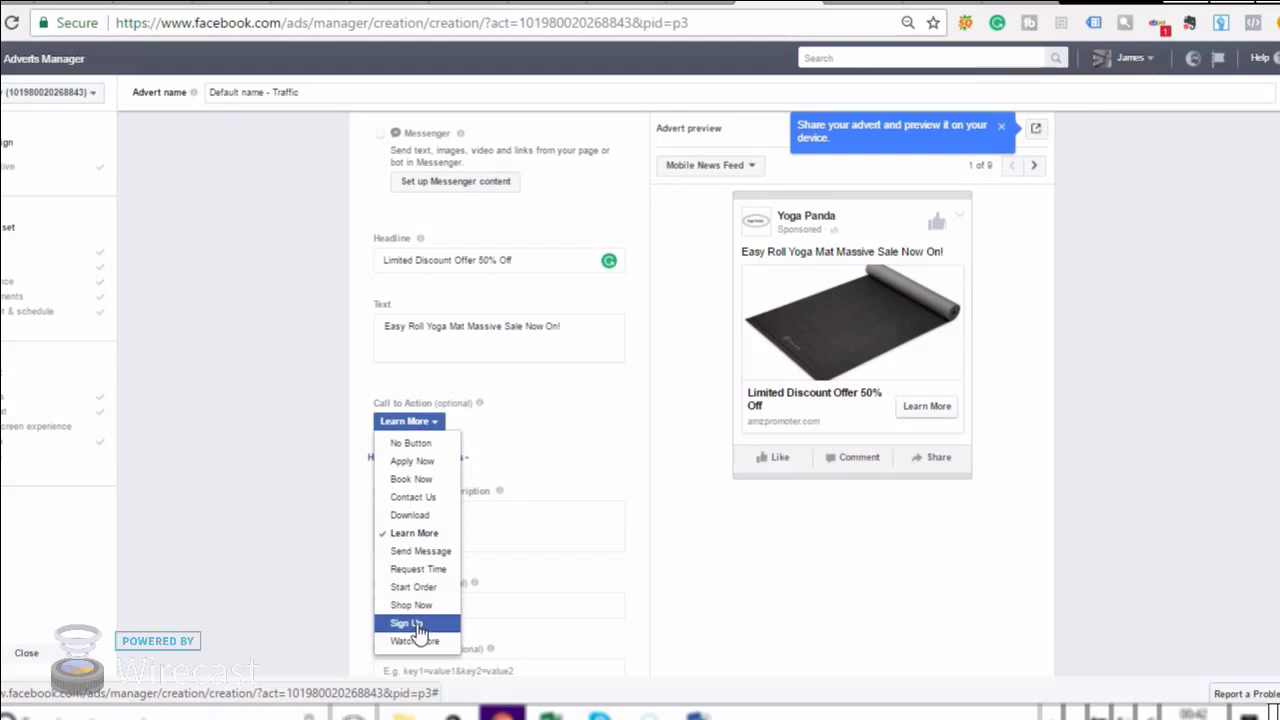
click(417, 627)
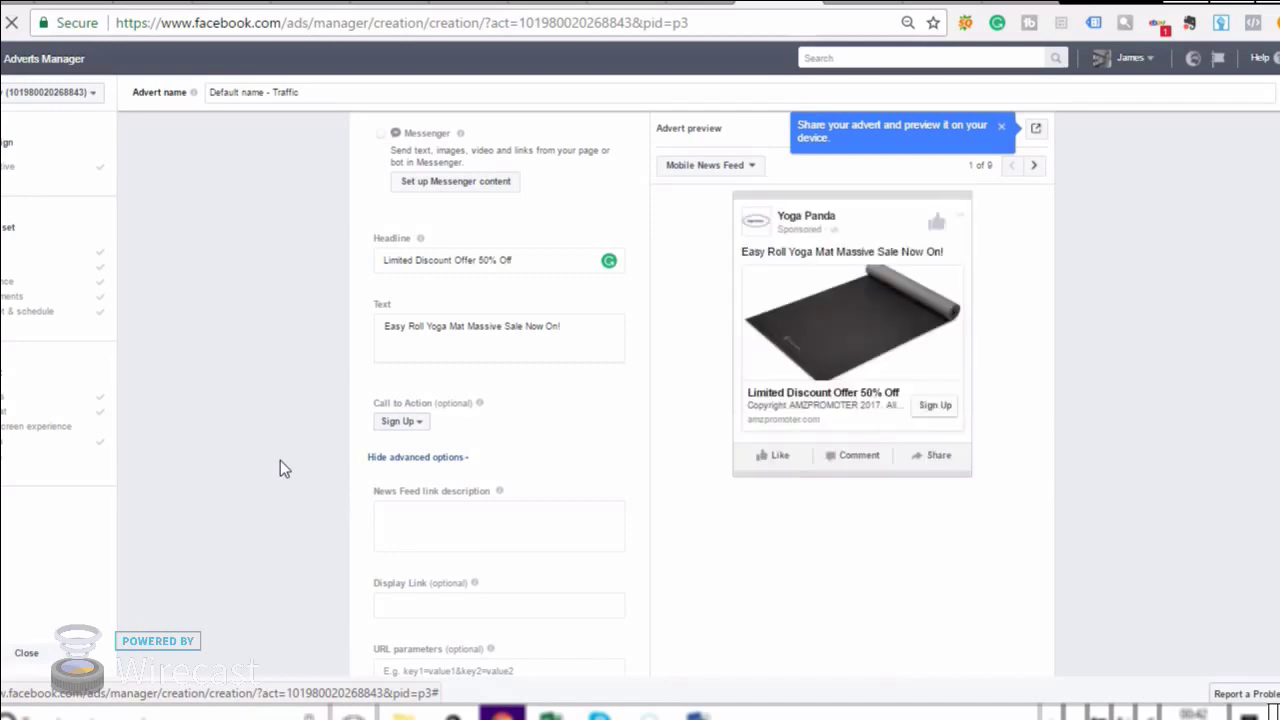
- Scroll to the form's end, showing yoga panda Pixel tracking and the Place Order button
scroll(281, 460, down, 2)
scroll(300, 430, down, 2)
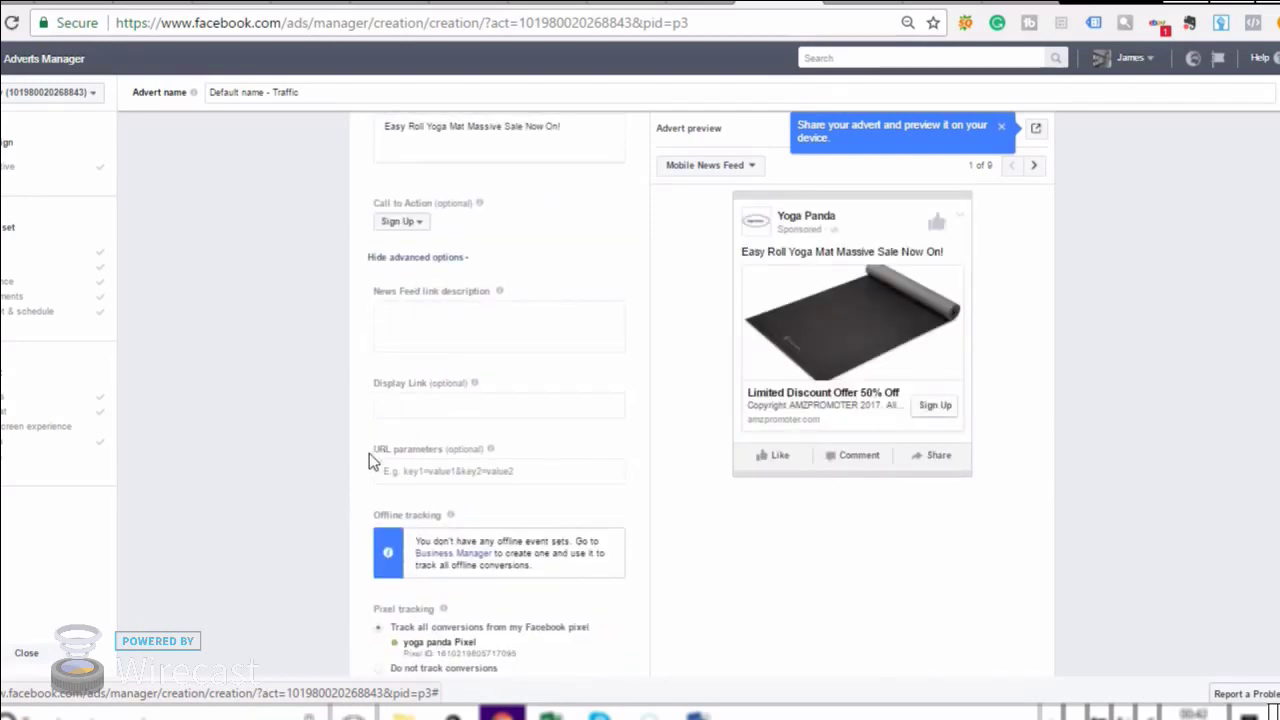
scroll(380, 470, down, 1)
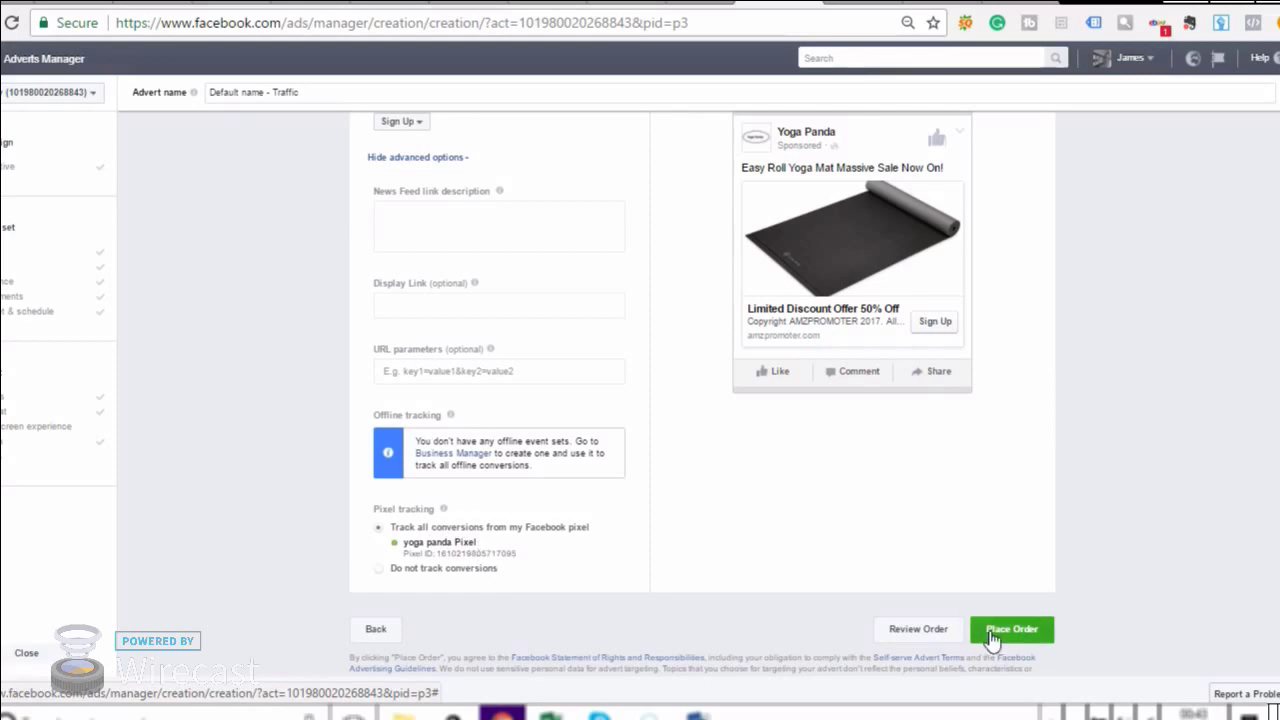
- Place the Yoga Panda Traffic ad order and confirm it in the summary dialog
click(922, 629)
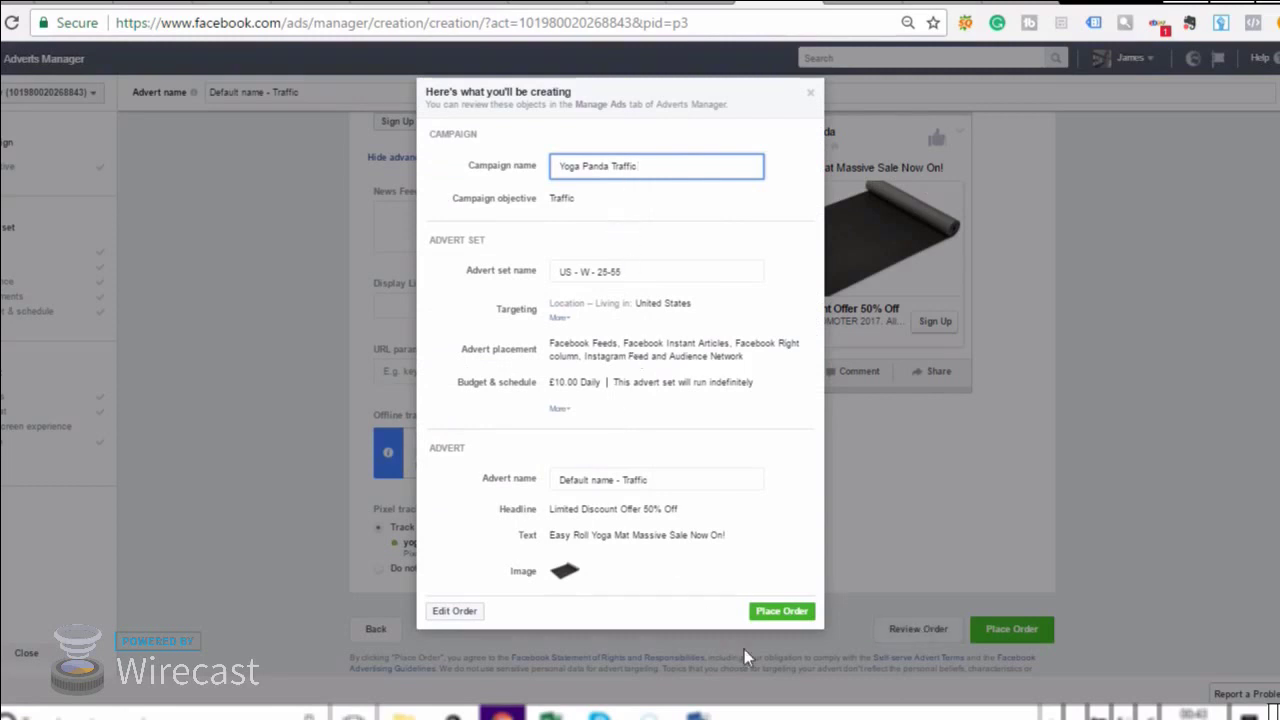
click(783, 614)
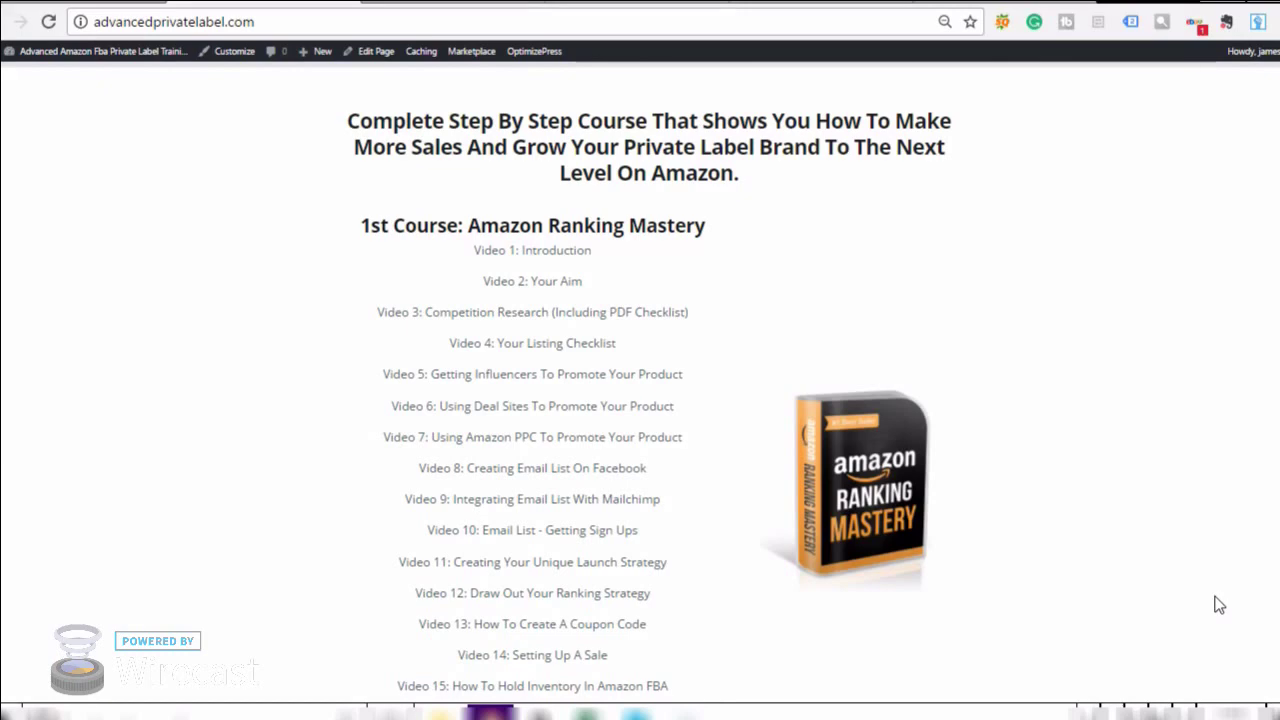
- Scroll the course page down to the Amazon Secret Marketing video list
scroll(1219, 605, down, 7)
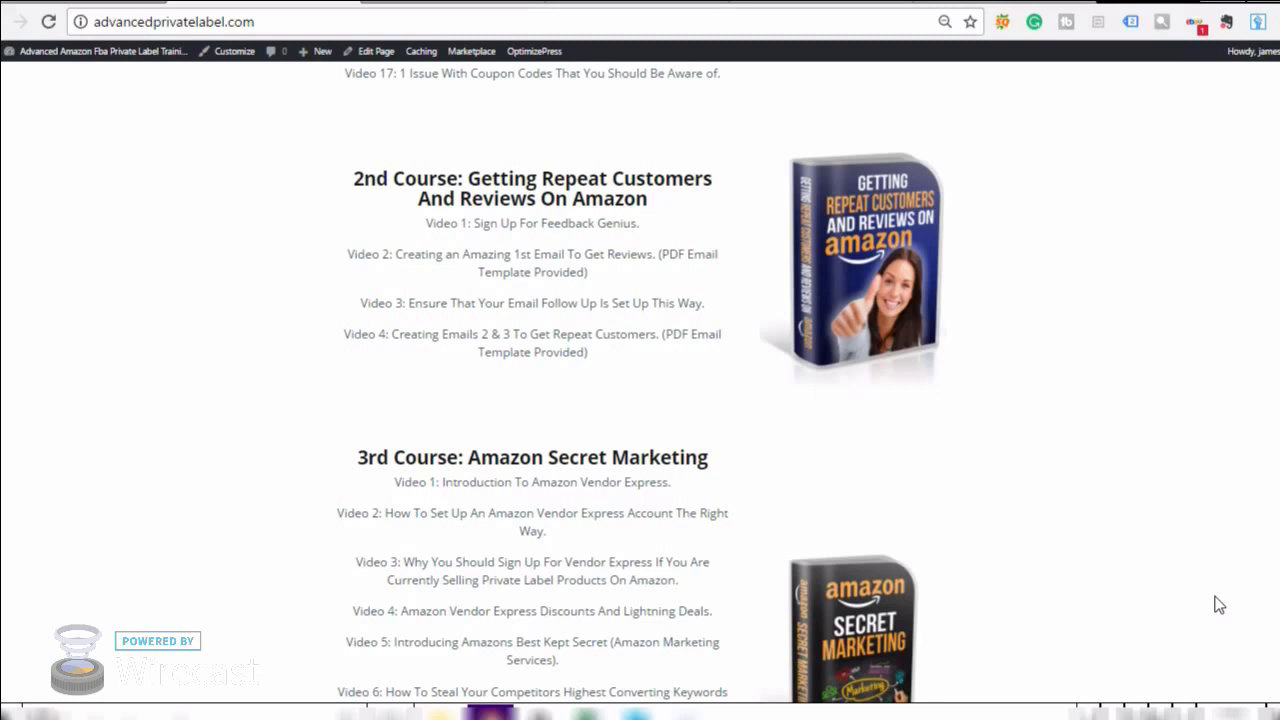
- Scroll past the money-back guarantee to the £495 lifetime access payment option
scroll(1219, 604, down, 3)
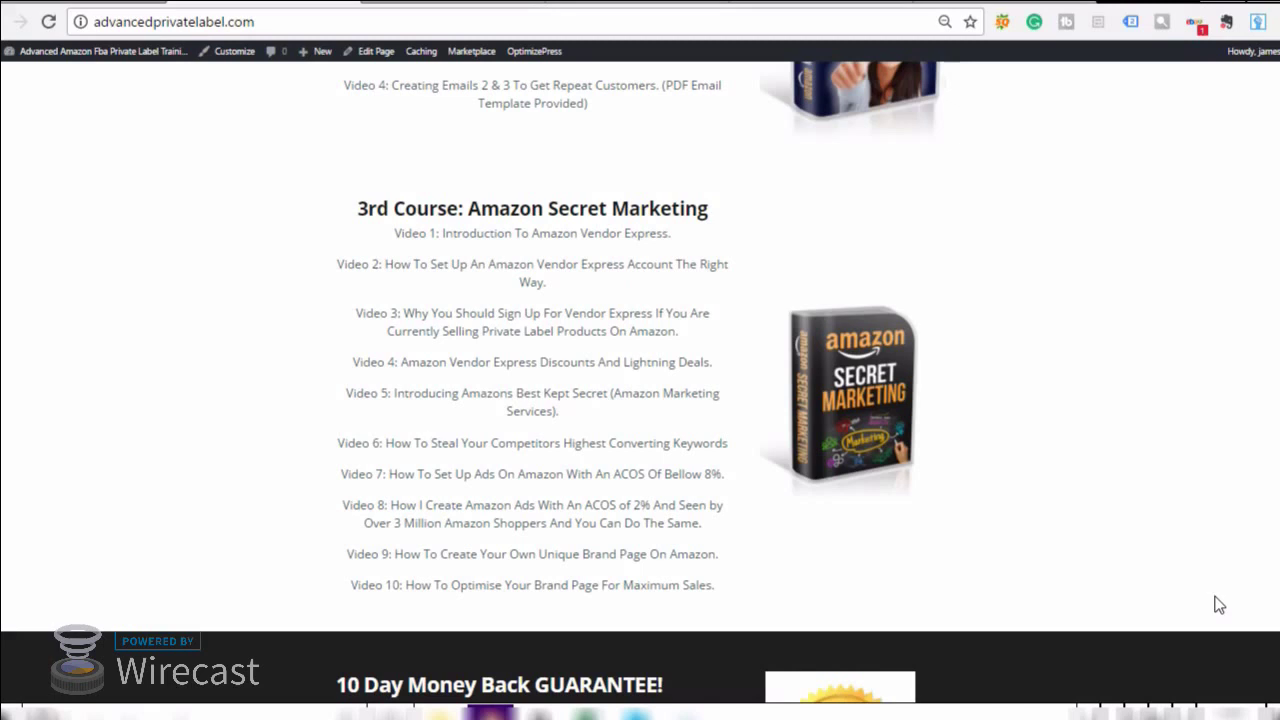
scroll(1218, 604, down, 10)
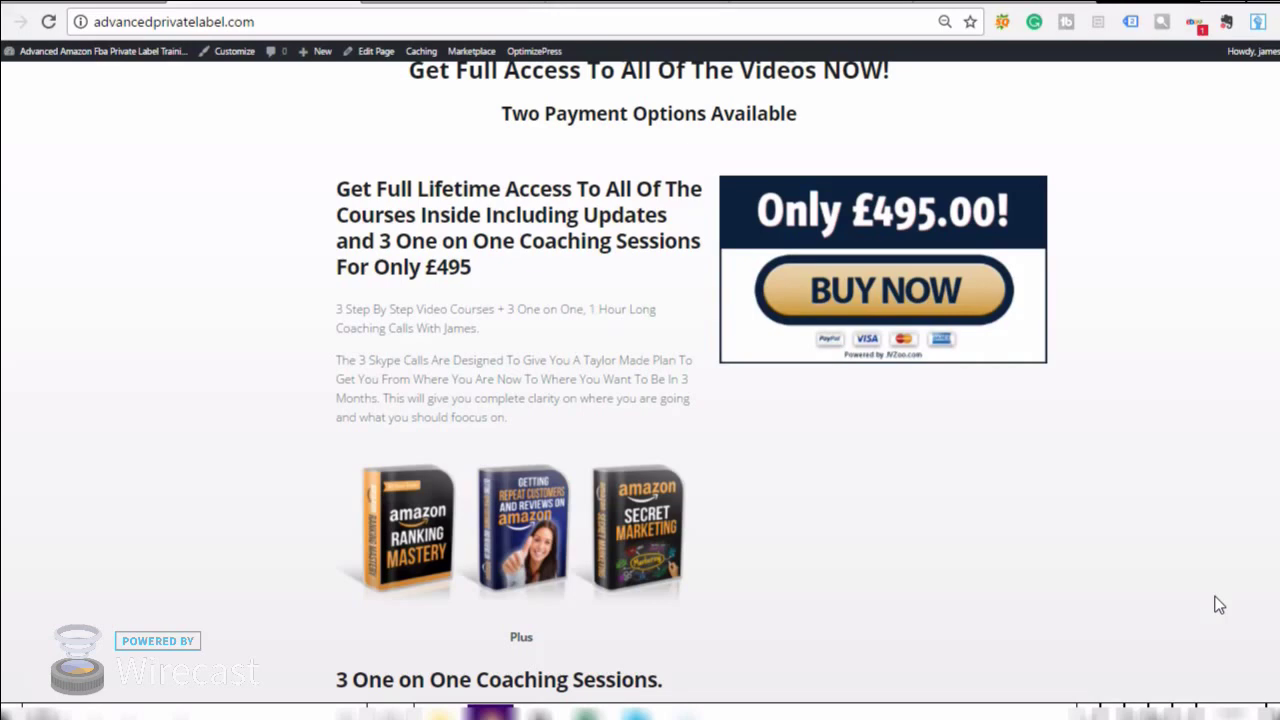
scroll(1219, 604, down, 3)
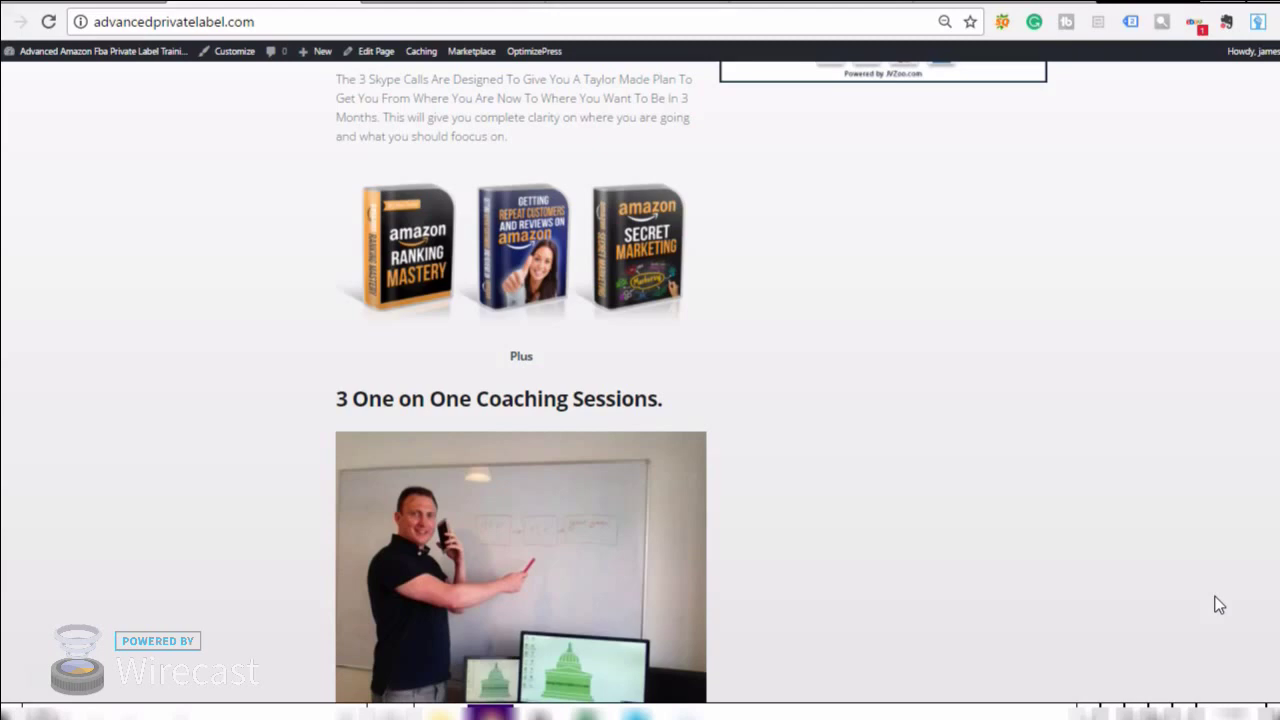
scroll(1218, 604, up, 2)
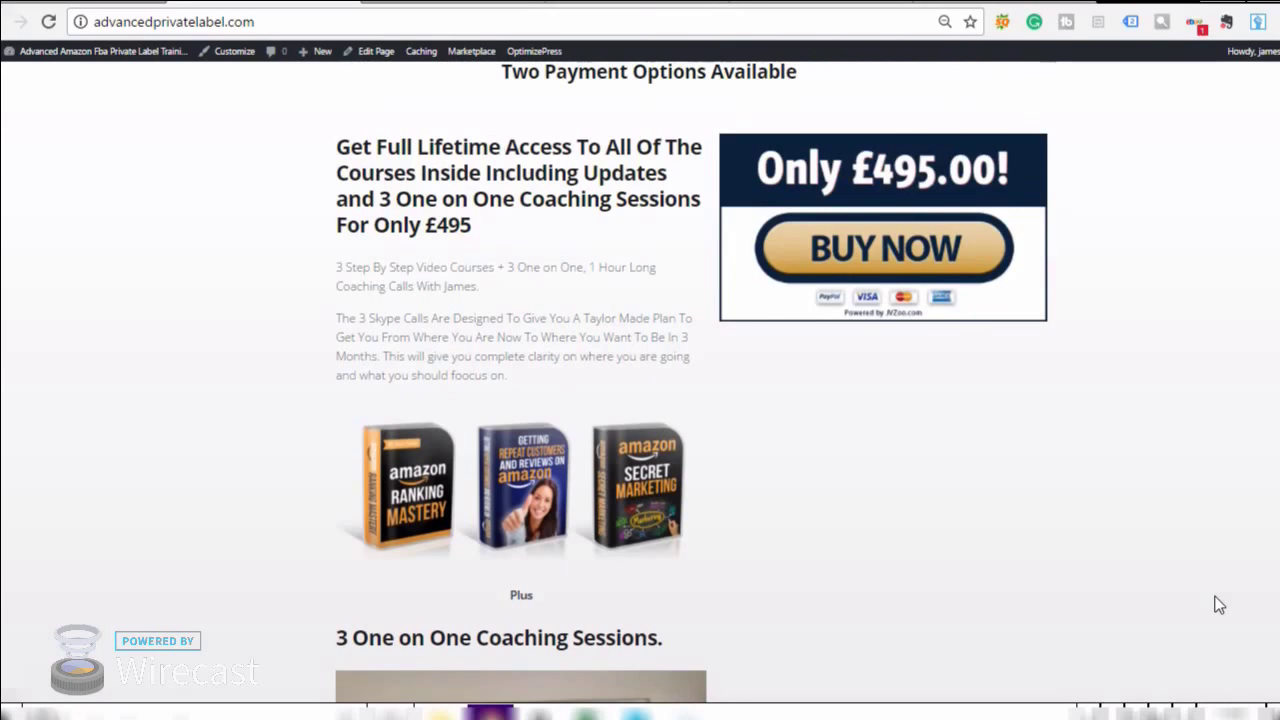
scroll(1218, 604, down, 1)
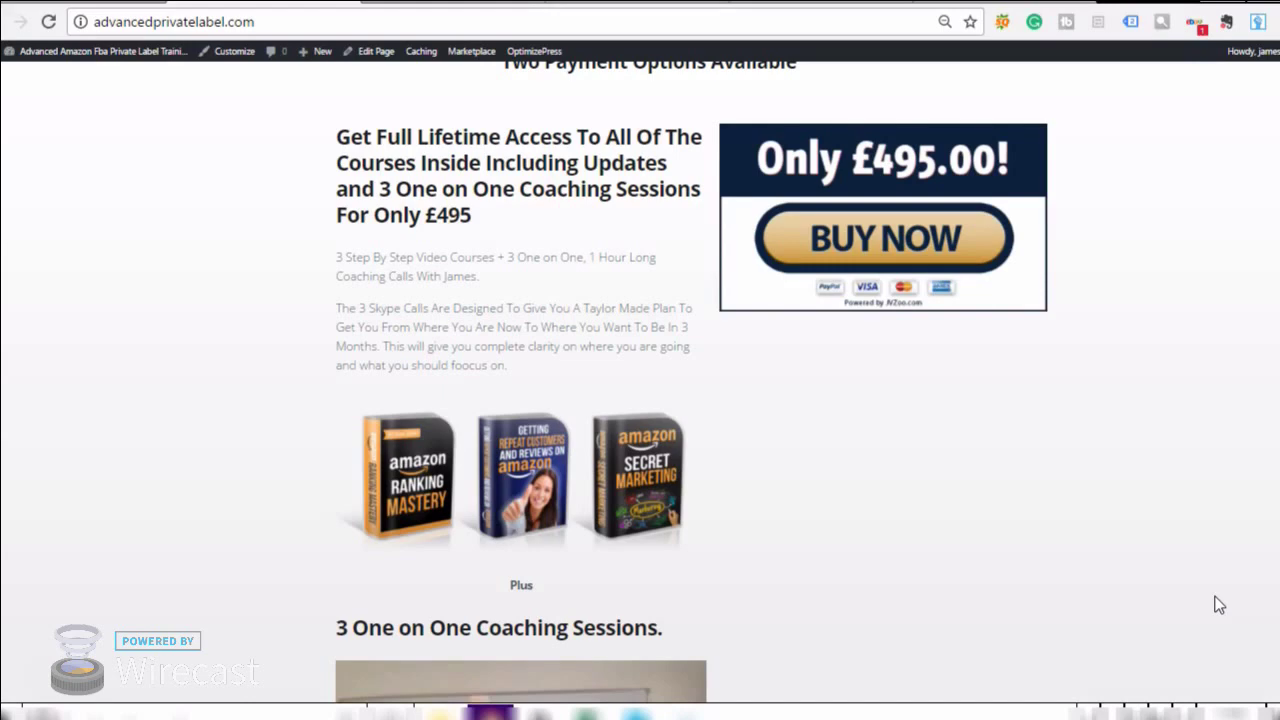
- Scroll down to the £59 one-month access offer billed every 30 days
scroll(1218, 604, down, 6)
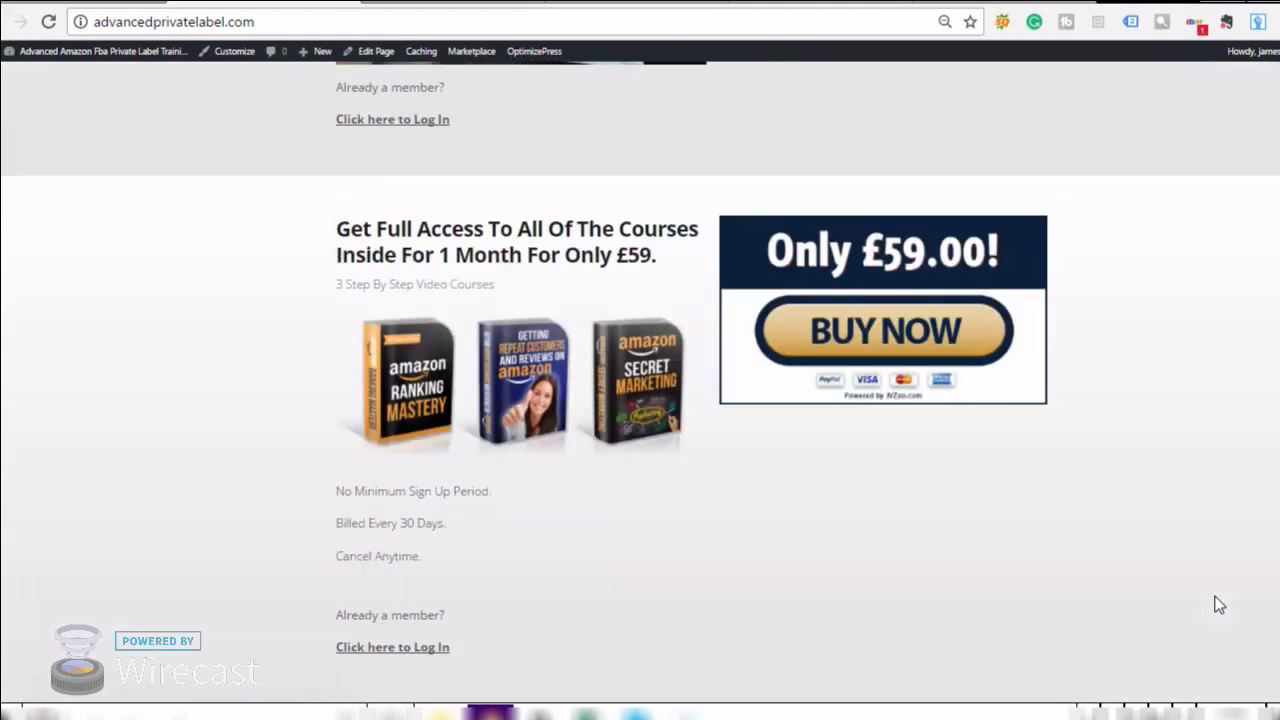